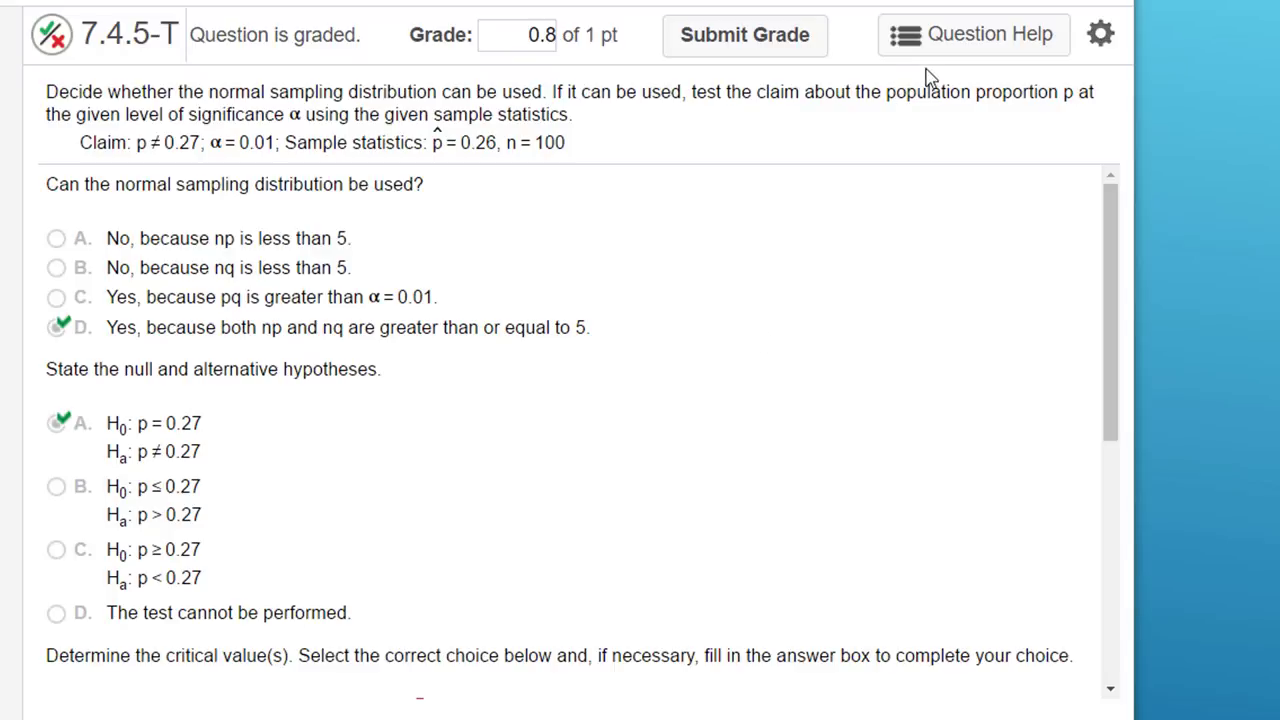
Step: Bring up the Question Help list for question 7.4.5-T
left_click(980, 40)
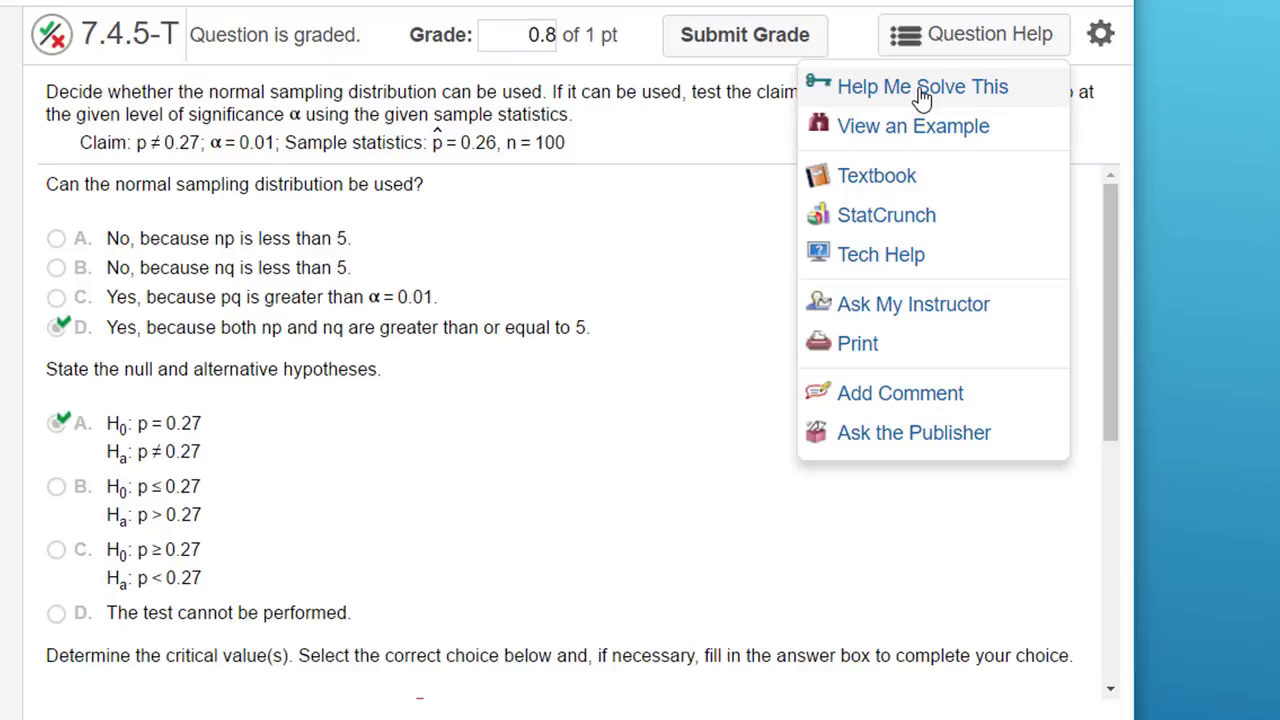
Step: Start Help Me Solve This and answer np = 100(0.27) as 27, then check it
left_click(920, 90)
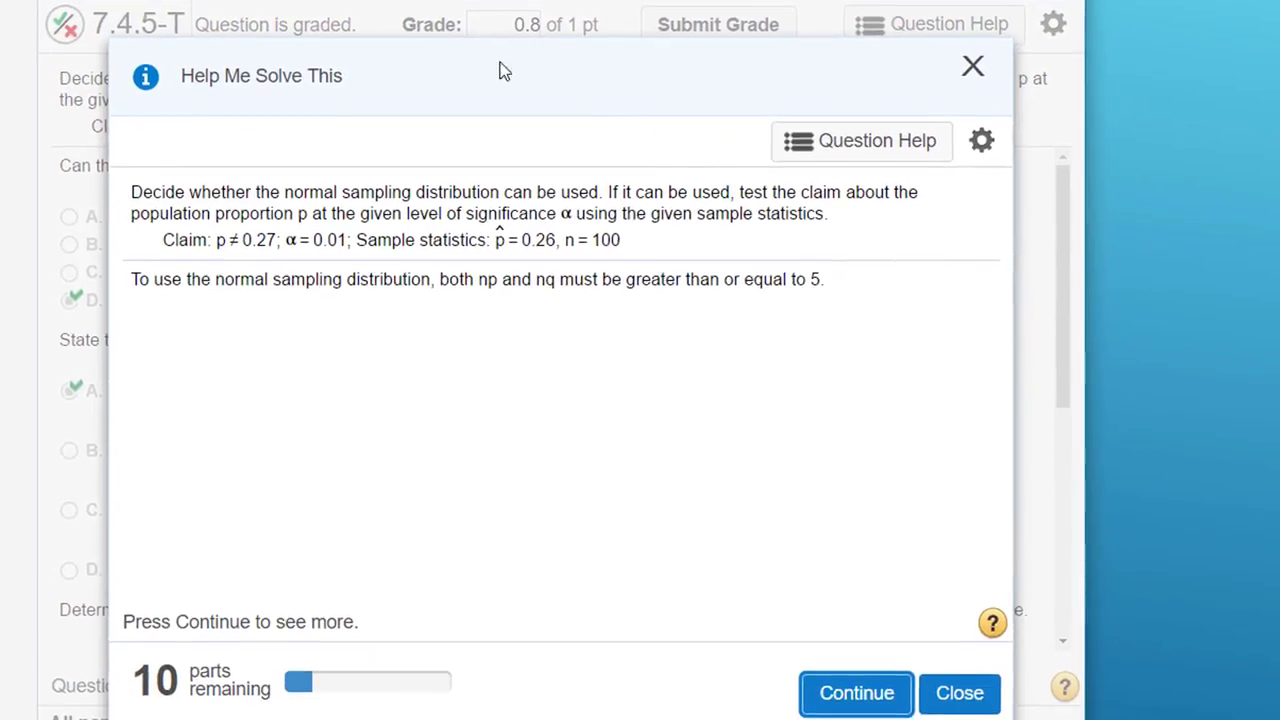
left_click_drag(667, 112, 581, 36)
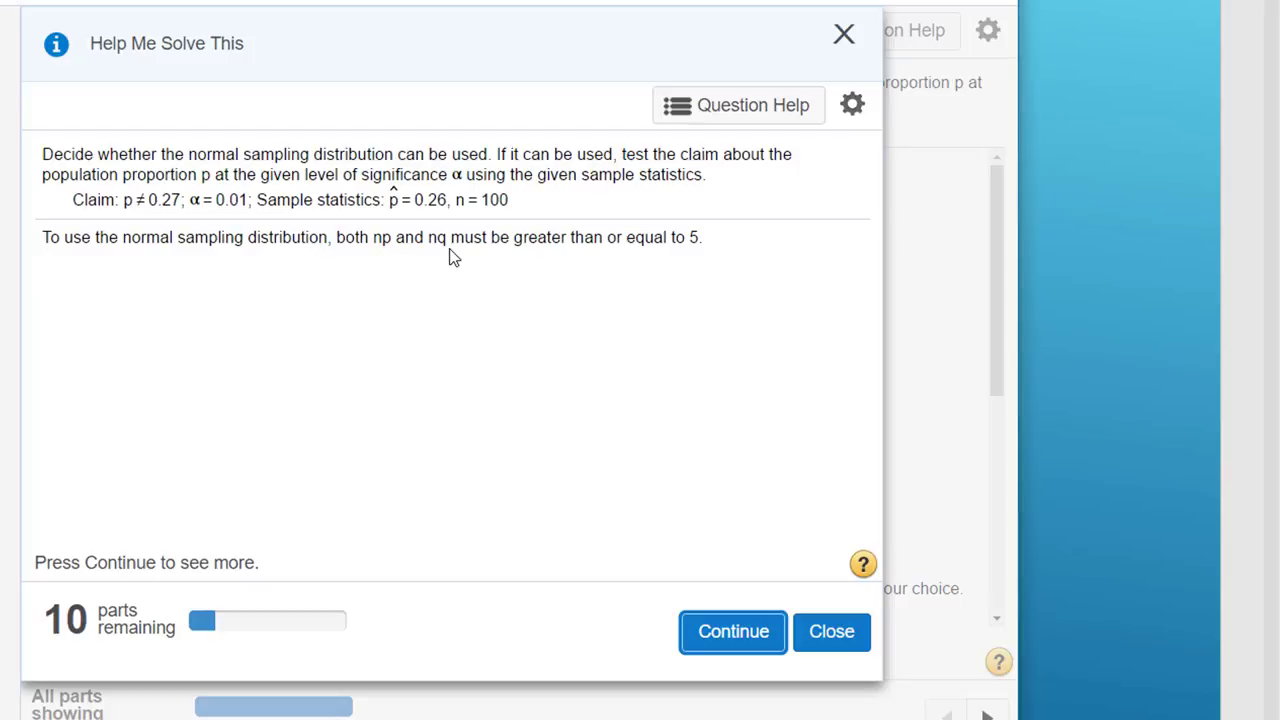
left_click(738, 636)
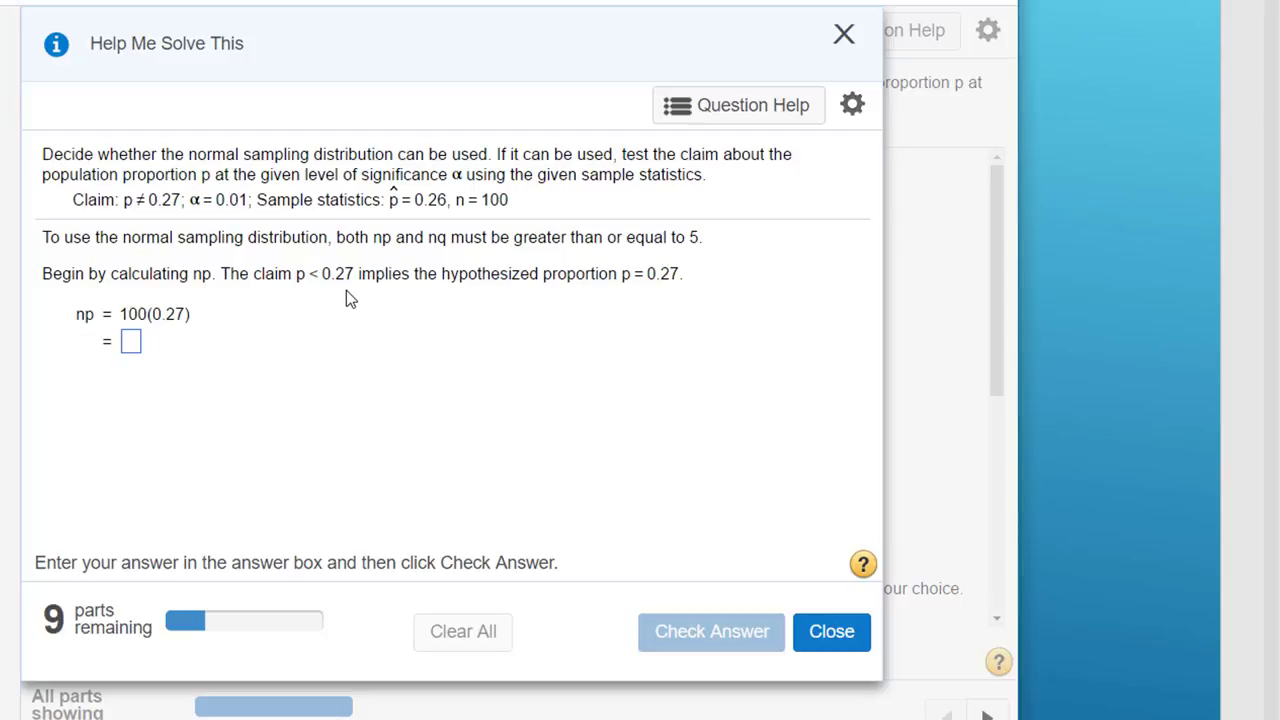
left_click(131, 345)
type("2")
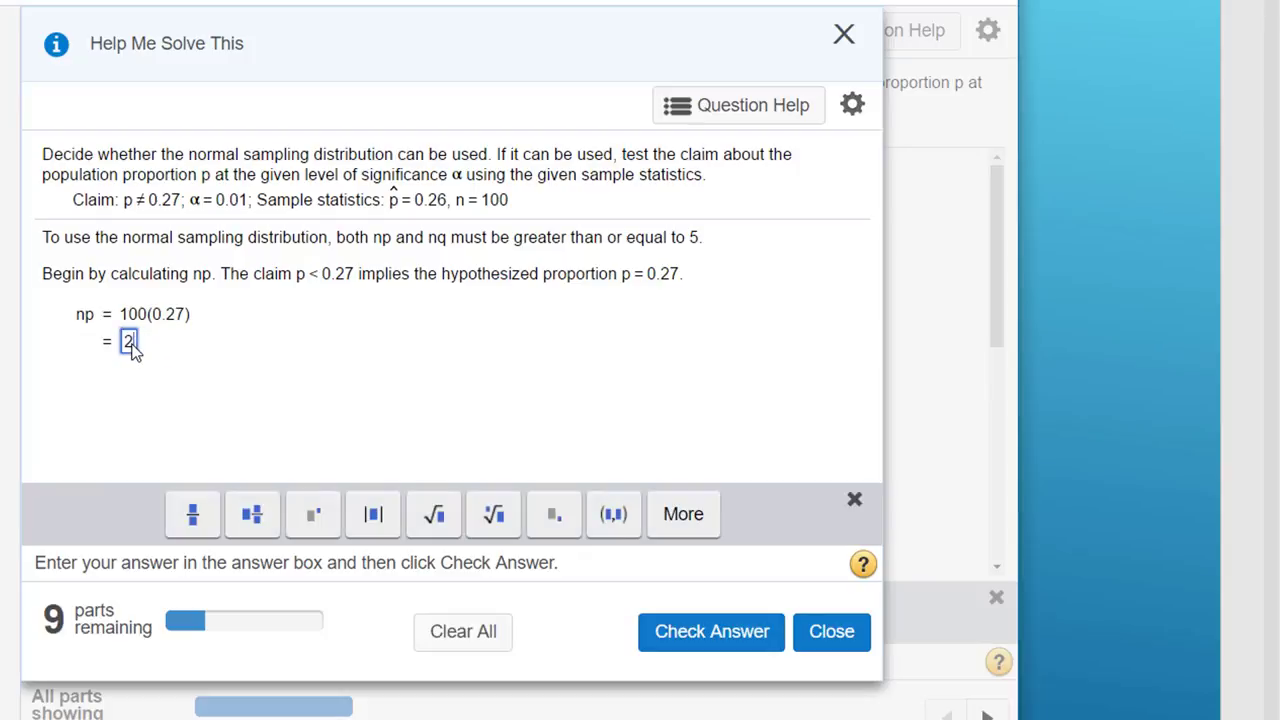
type("7")
left_click(741, 641)
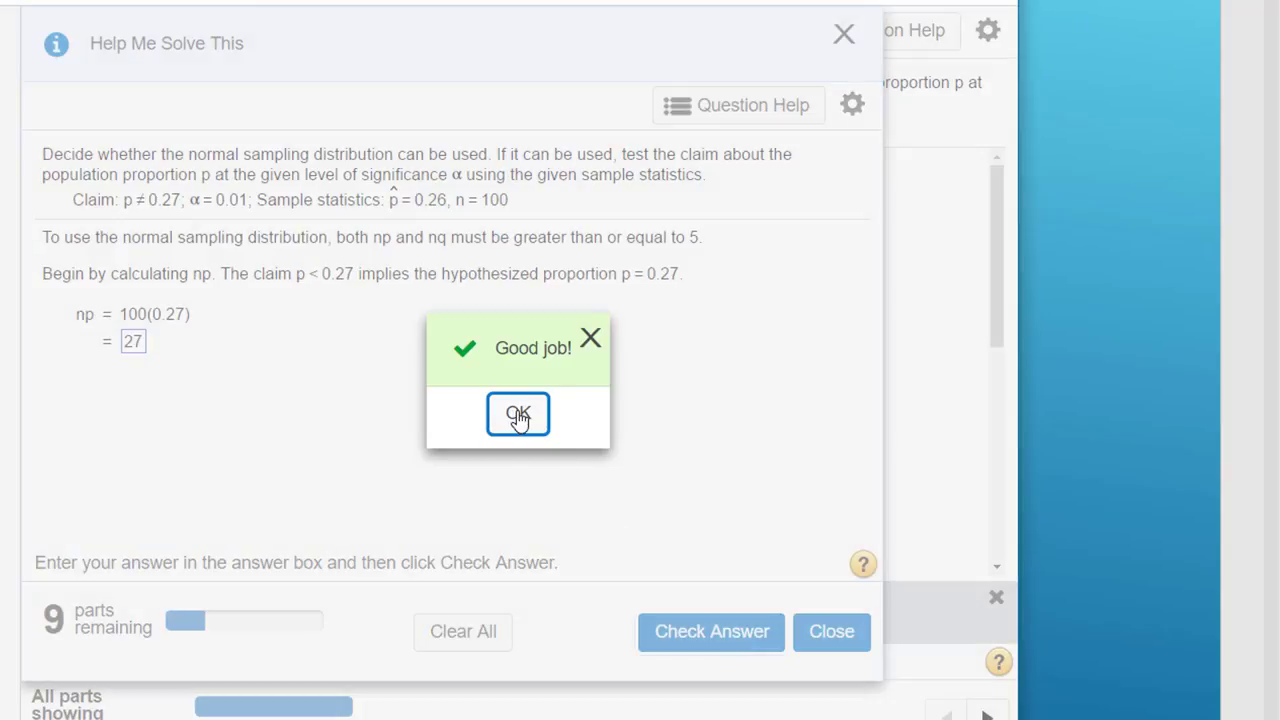
Step: Answer q = 1 − p as .74, which is marked incorrect
left_click(518, 416)
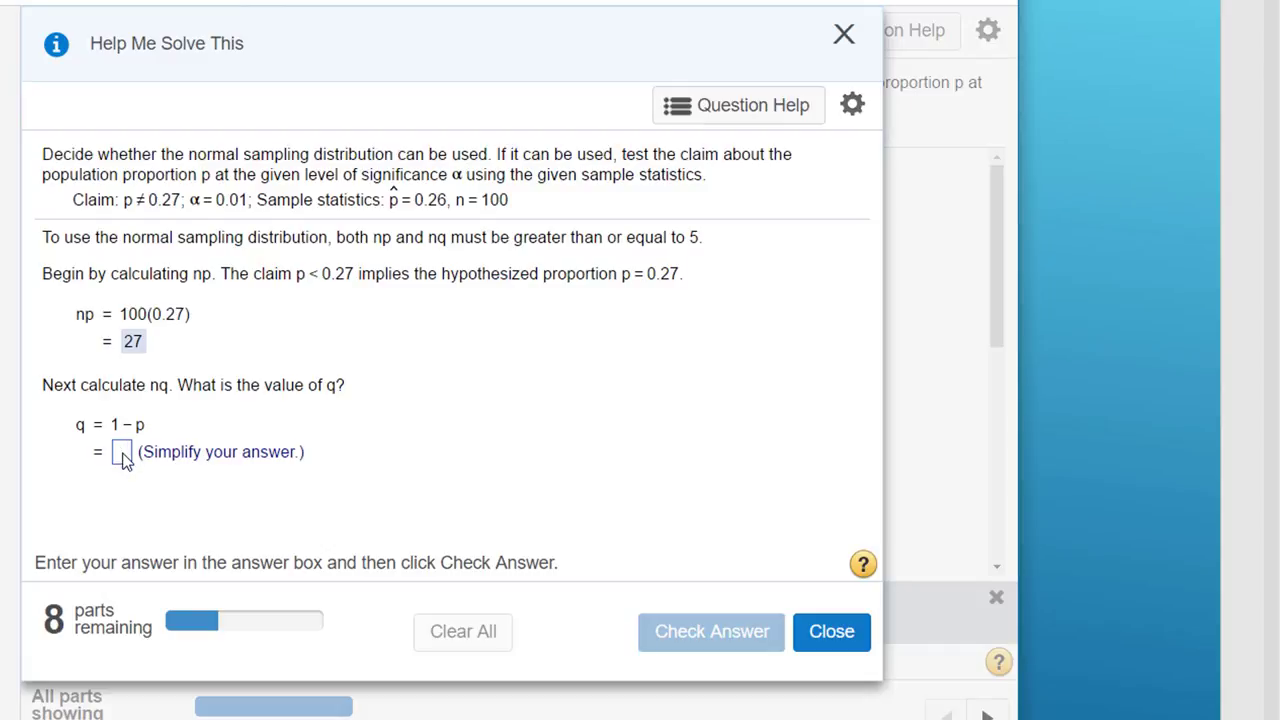
left_click(122, 455)
left_click(124, 452)
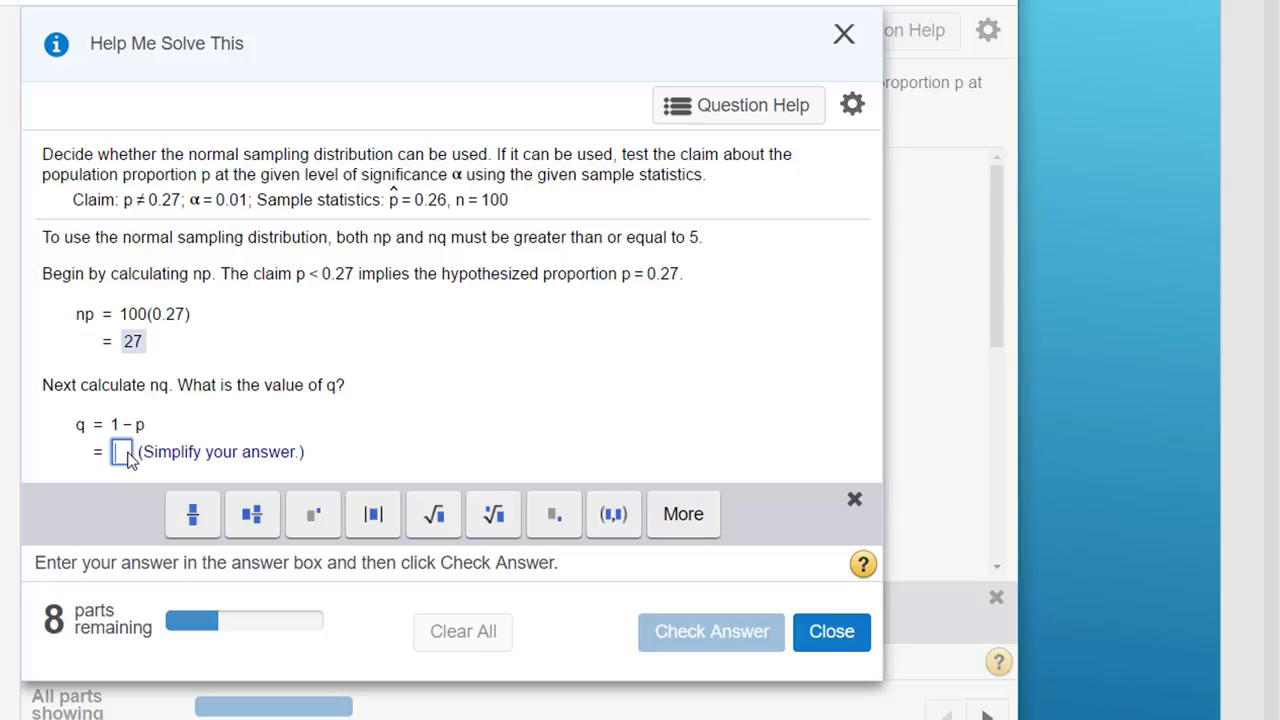
type(".")
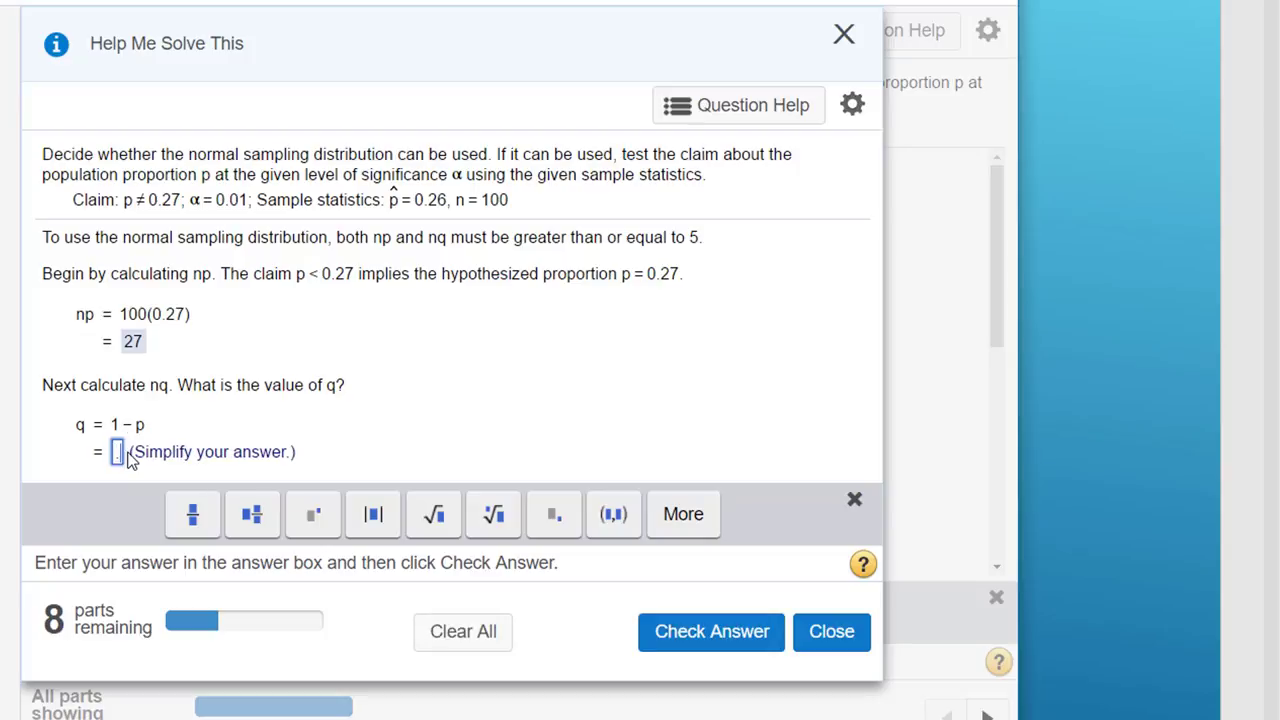
type("74")
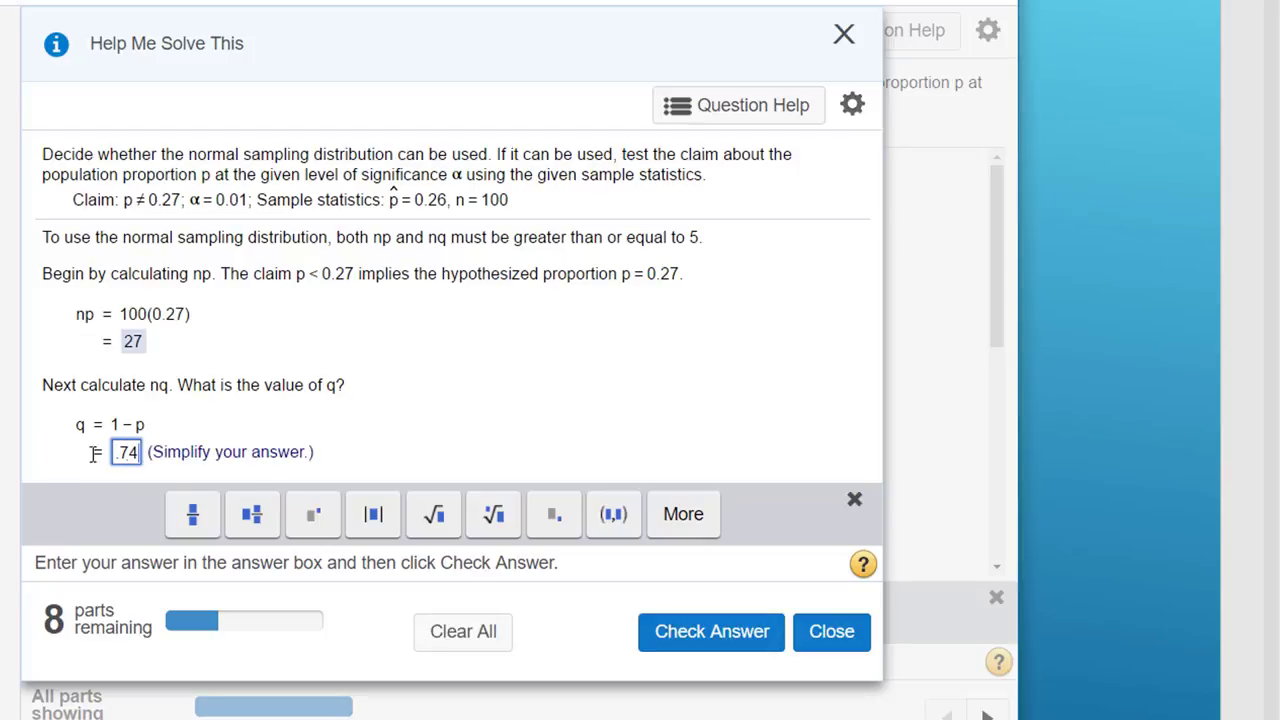
left_click(738, 636)
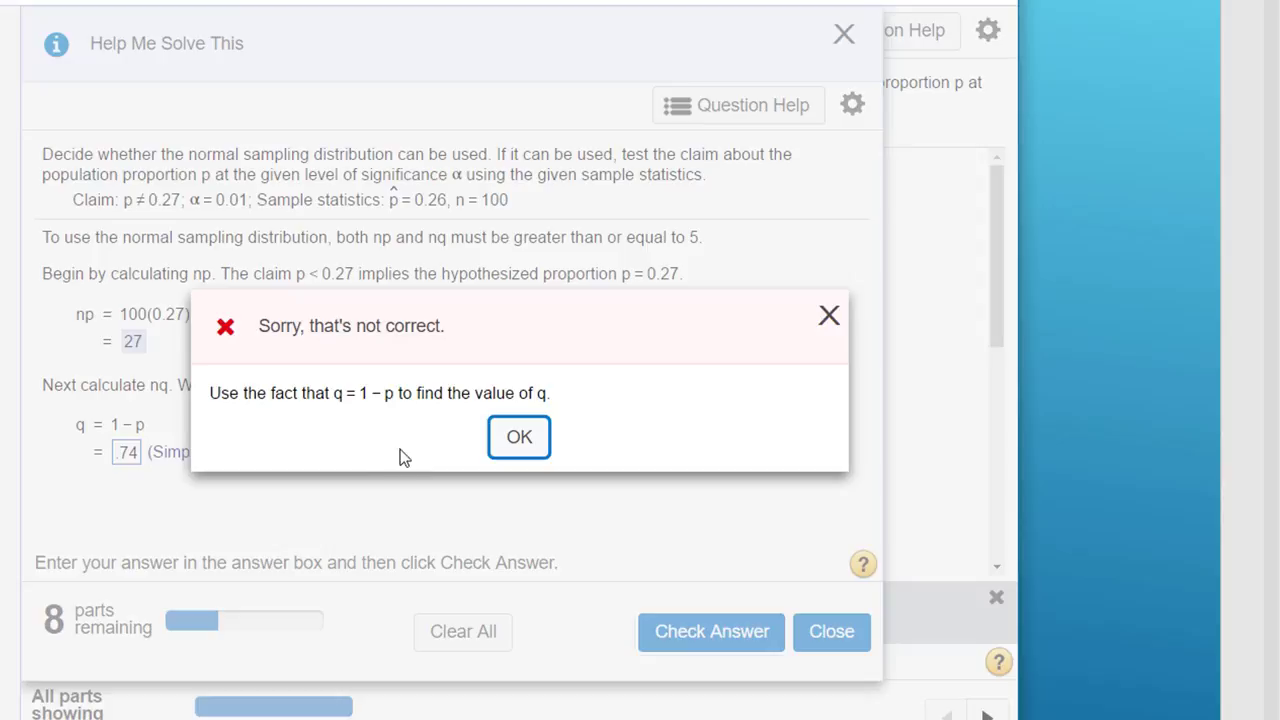
left_click(518, 440)
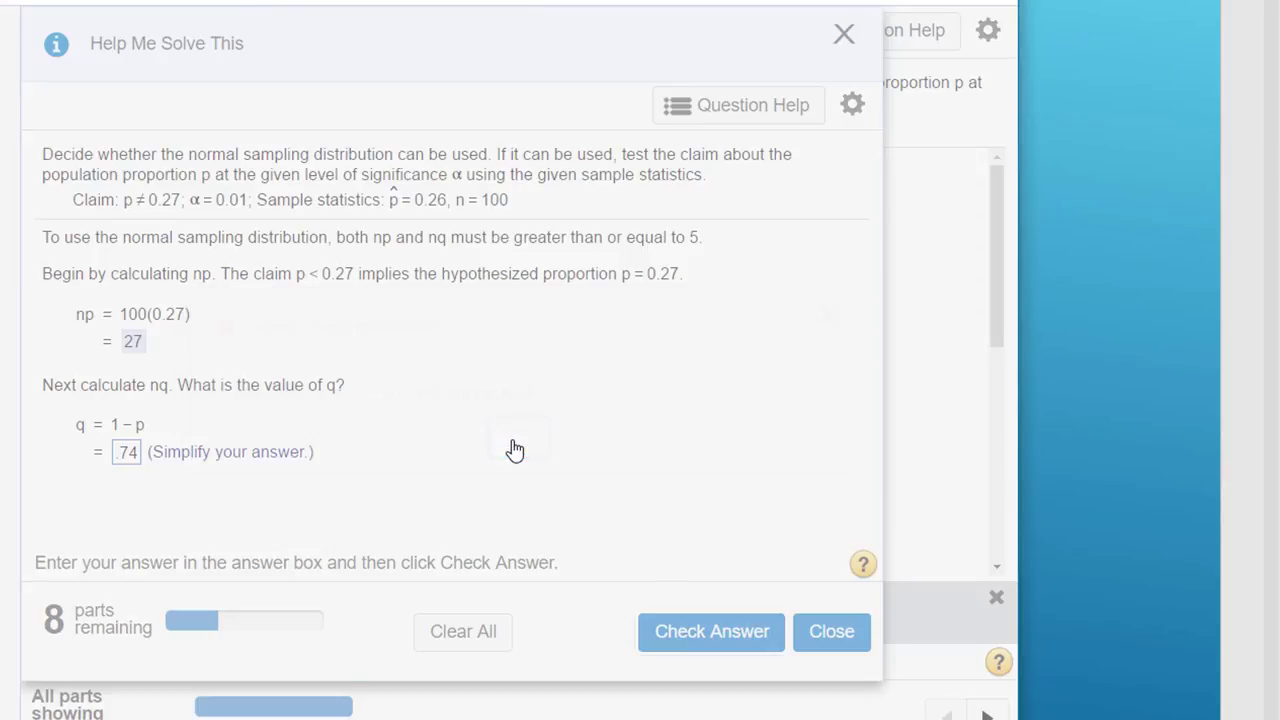
Step: Correct q to .73 and have it accepted, moving on to nq = 100(0.73)
left_click(139, 451)
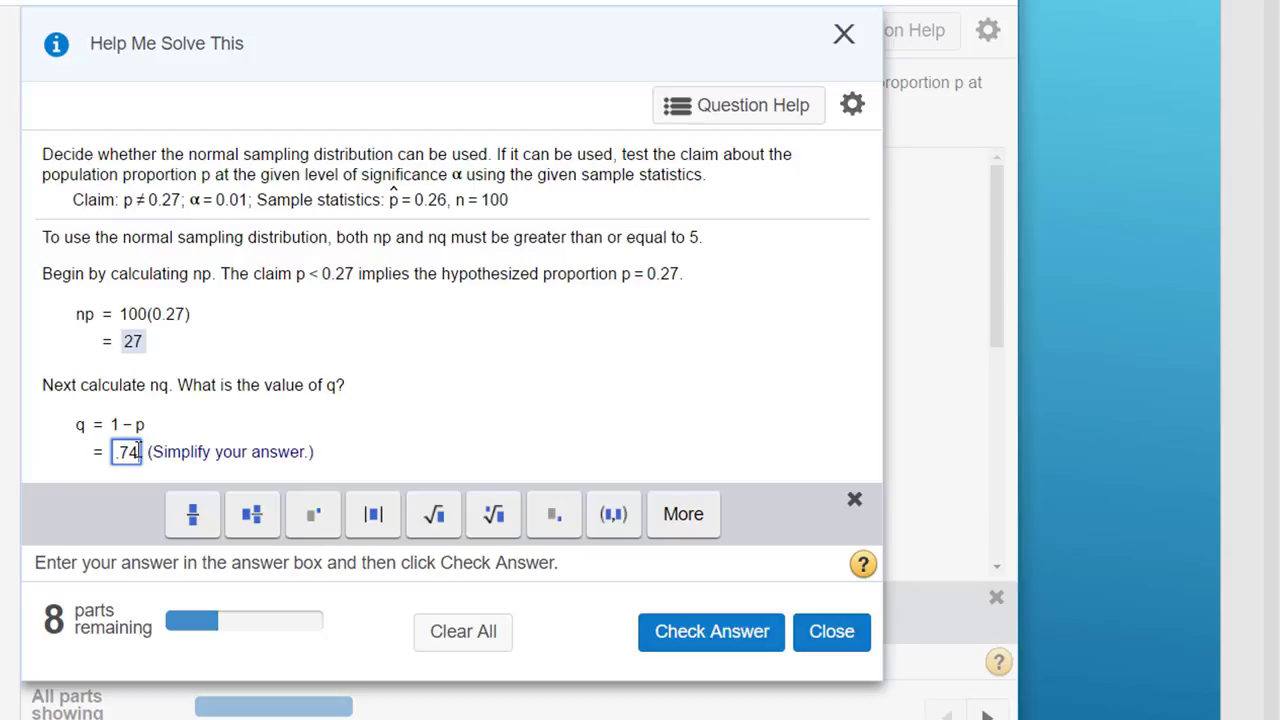
key("BackSpace")
type("3")
left_click(700, 636)
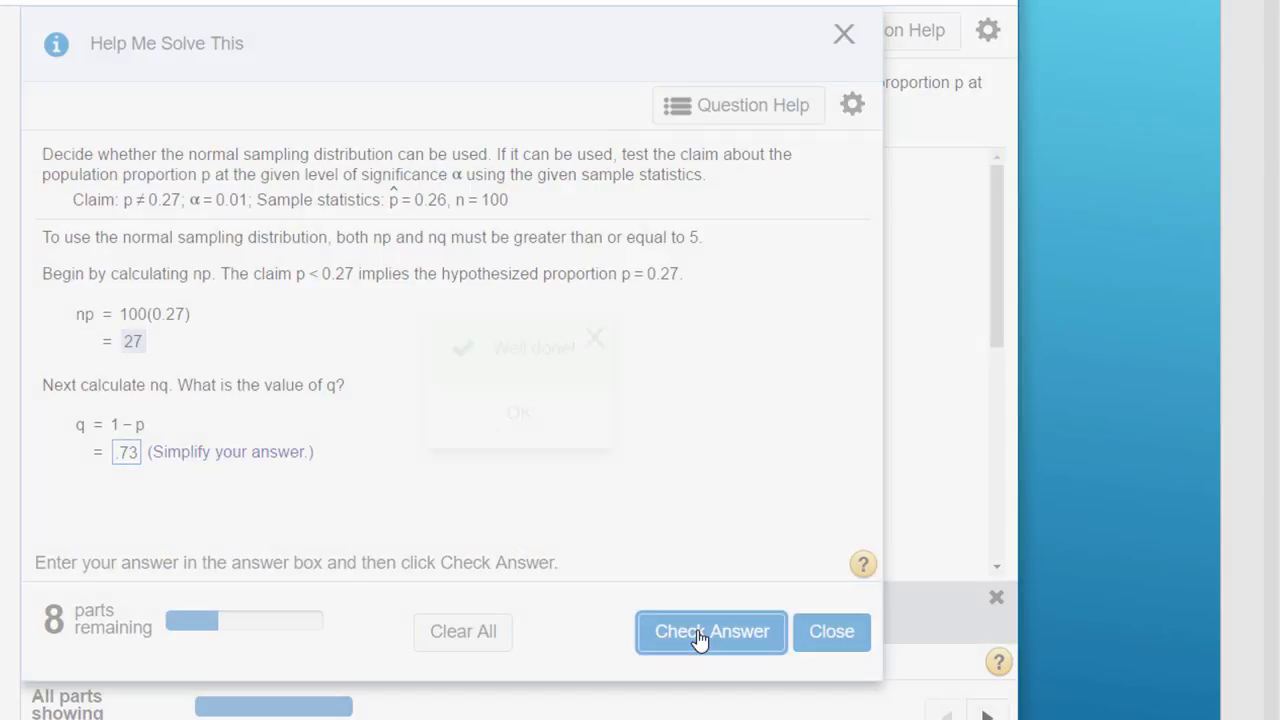
left_click(520, 418)
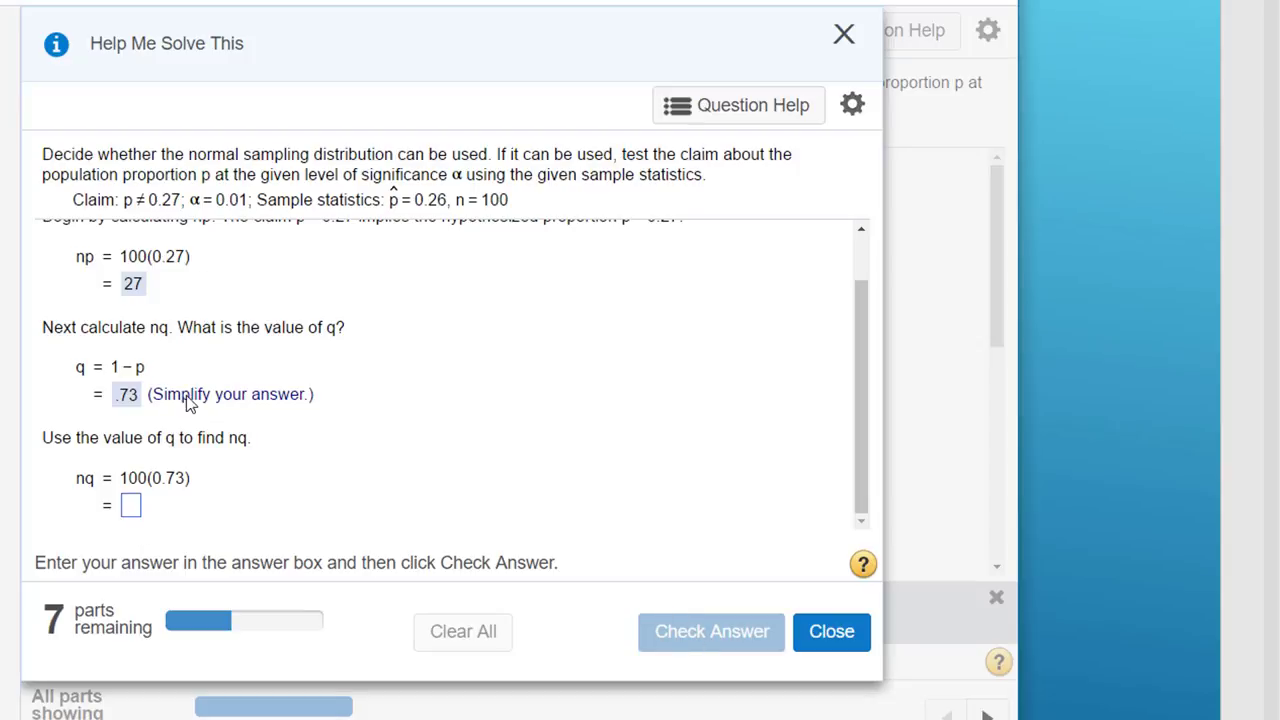
left_click(825, 632)
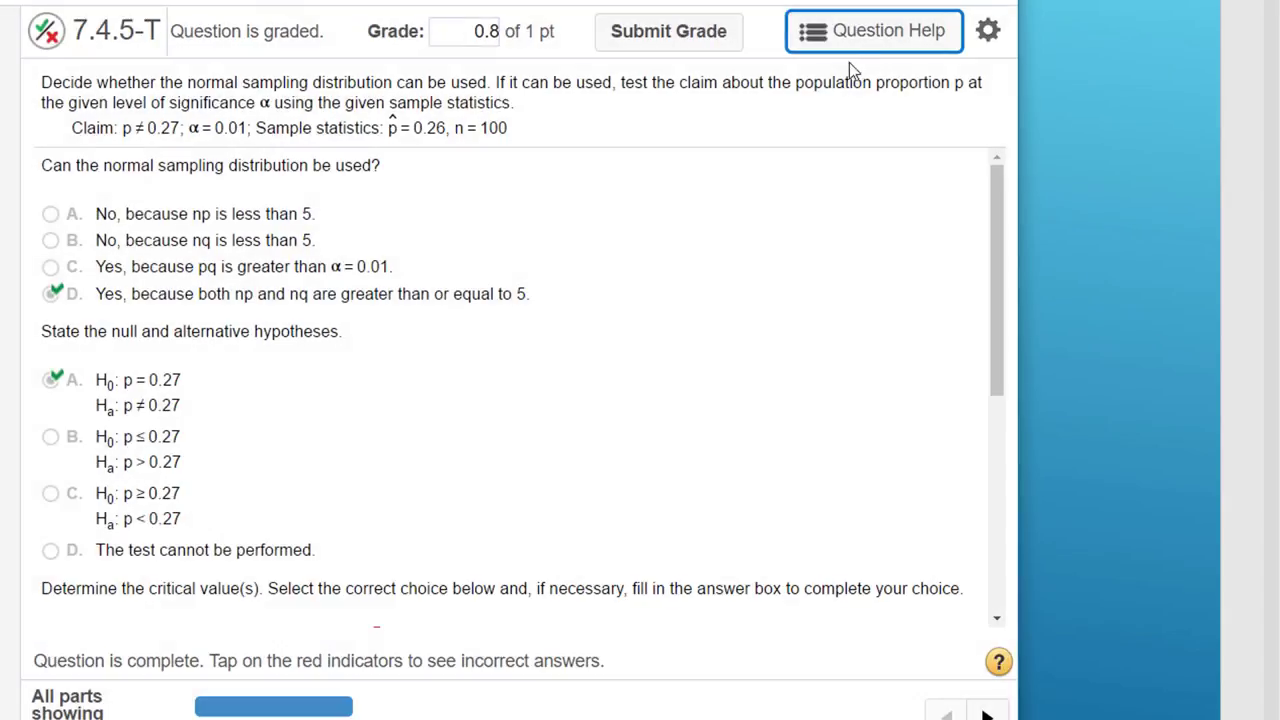
left_click(870, 31)
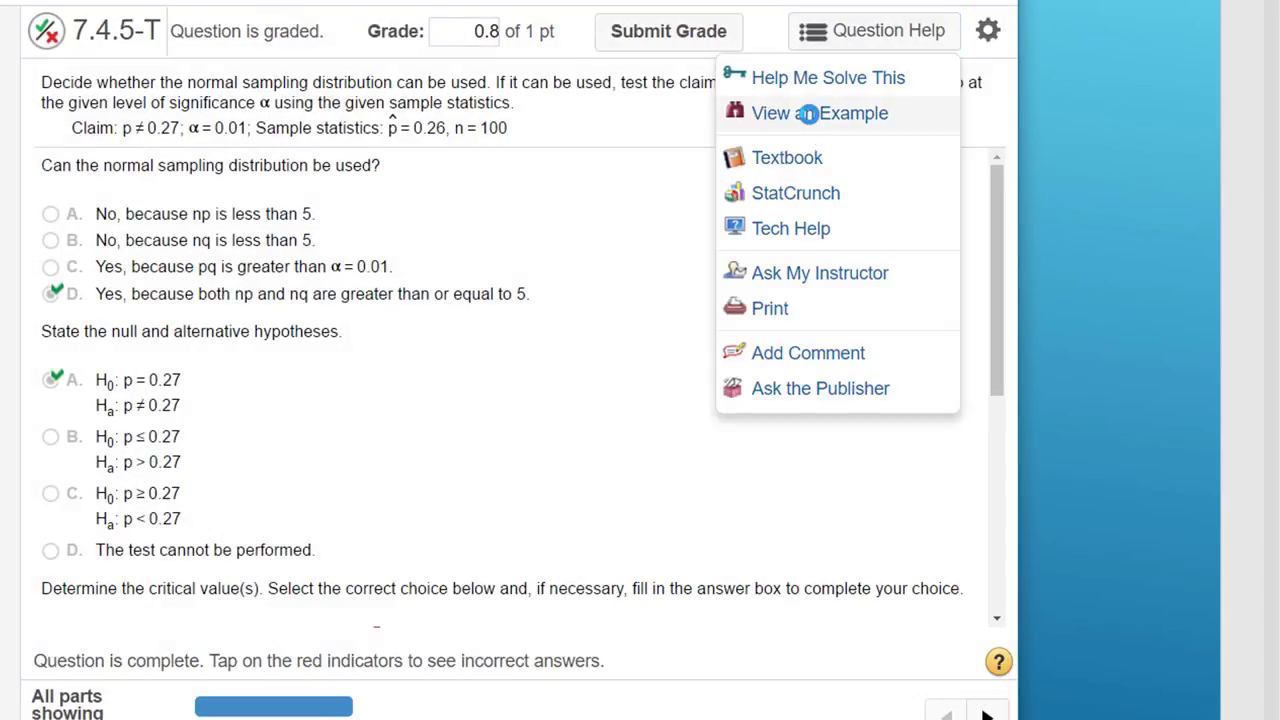
left_click(819, 113)
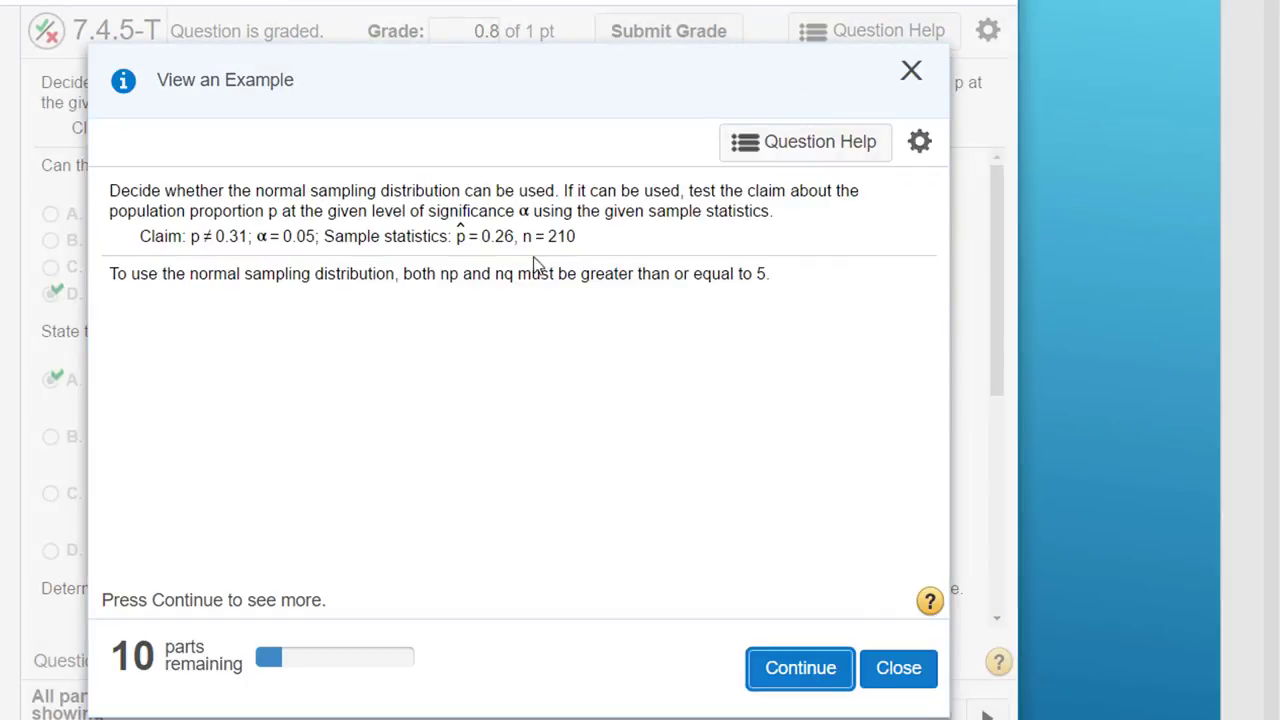
left_click(806, 680)
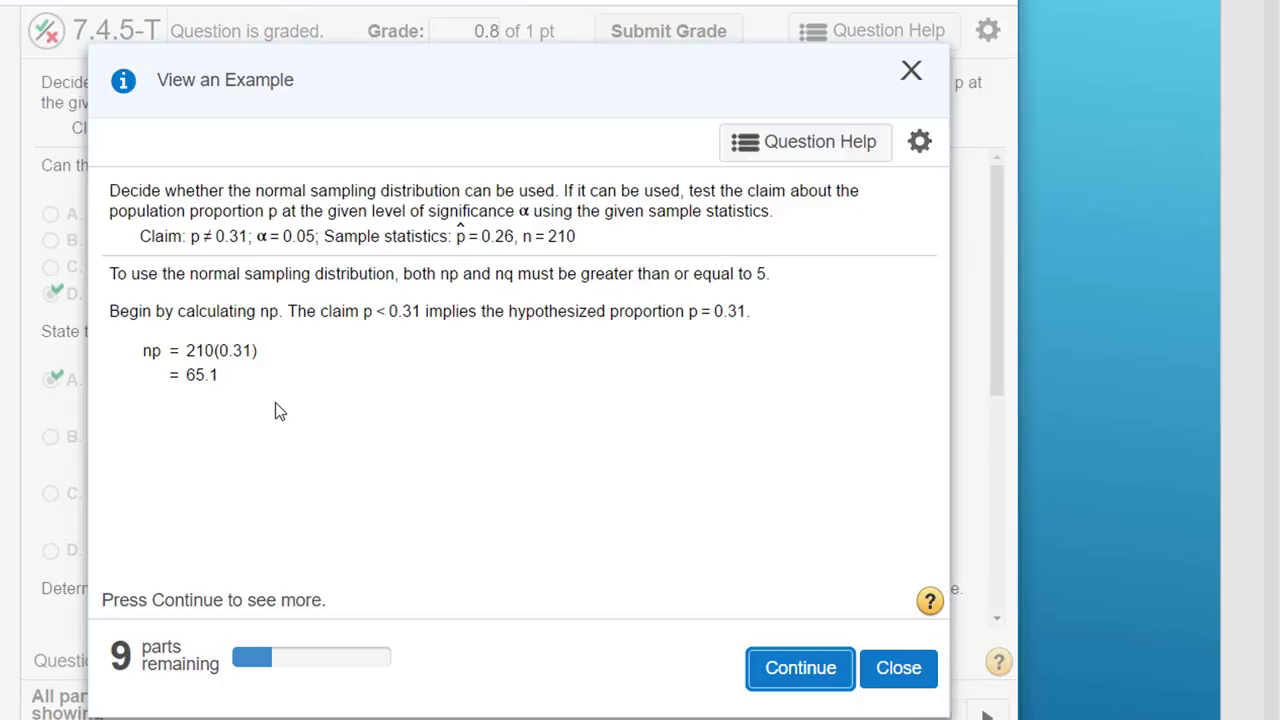
left_click(800, 668)
left_click(800, 668)
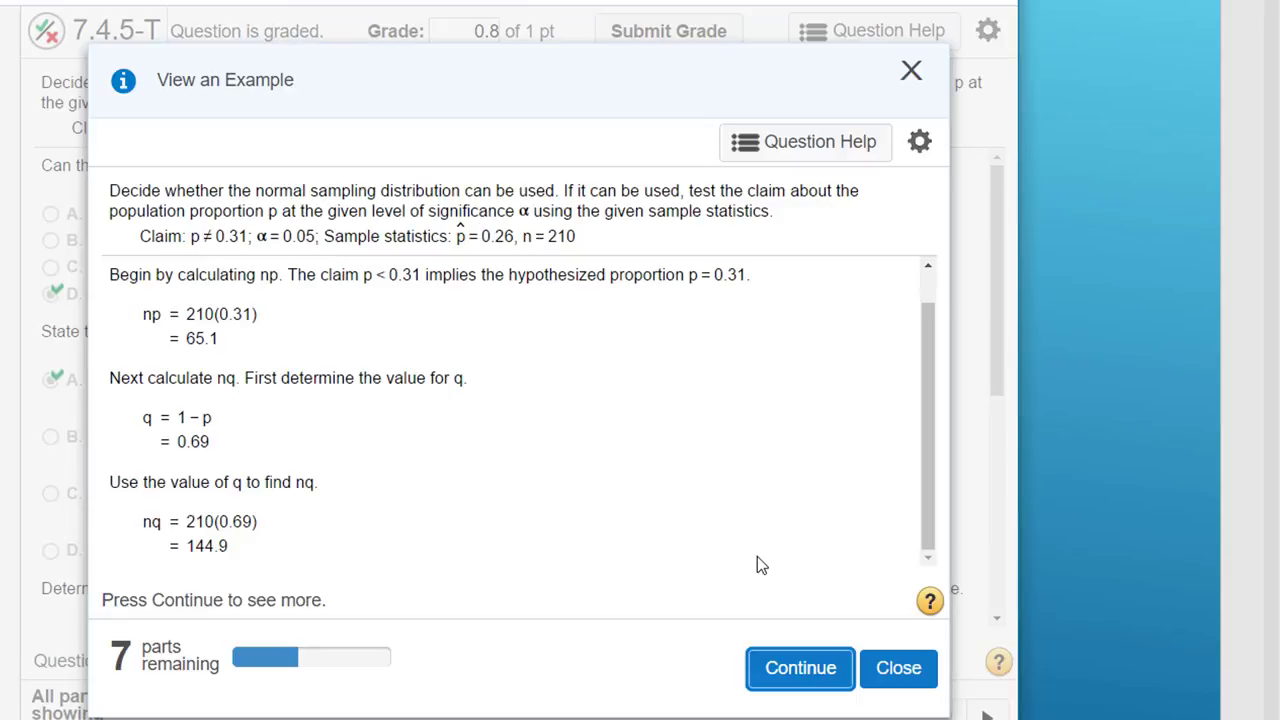
left_click(884, 667)
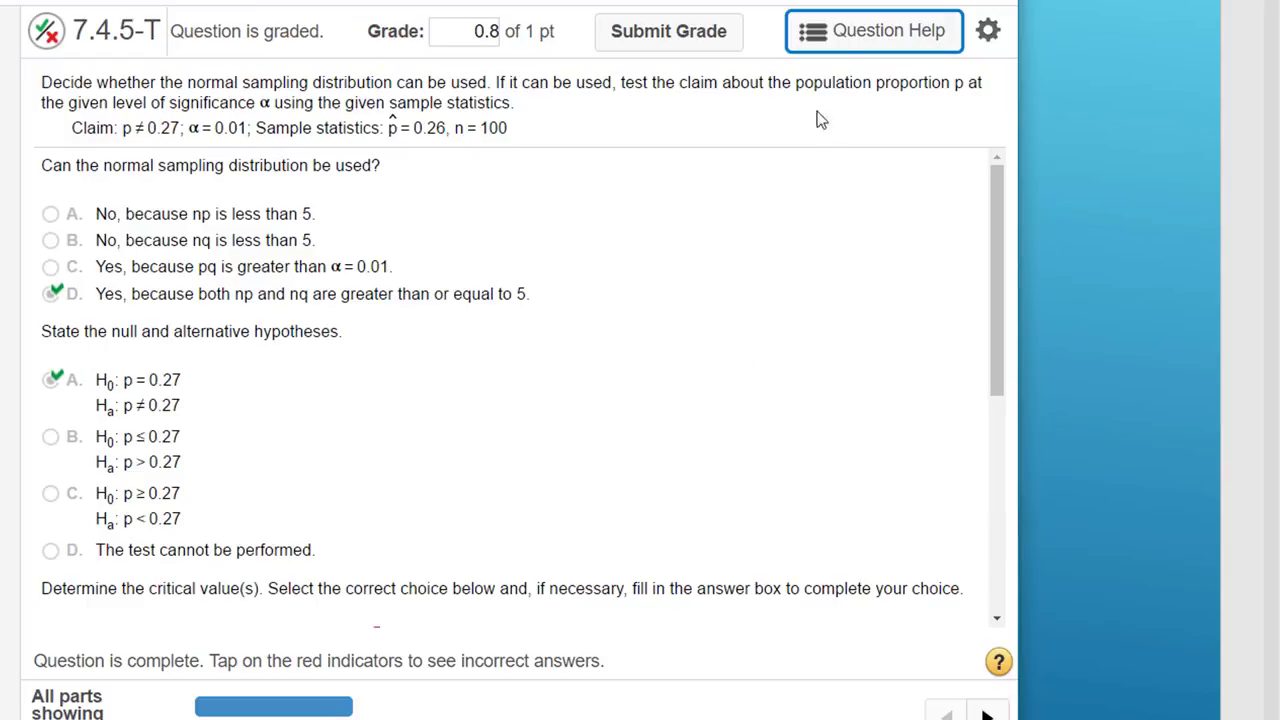
Step: View the eText at section 7.4 Hypothesis Testing for Proportions via Question Help > Textbook
left_click(842, 40)
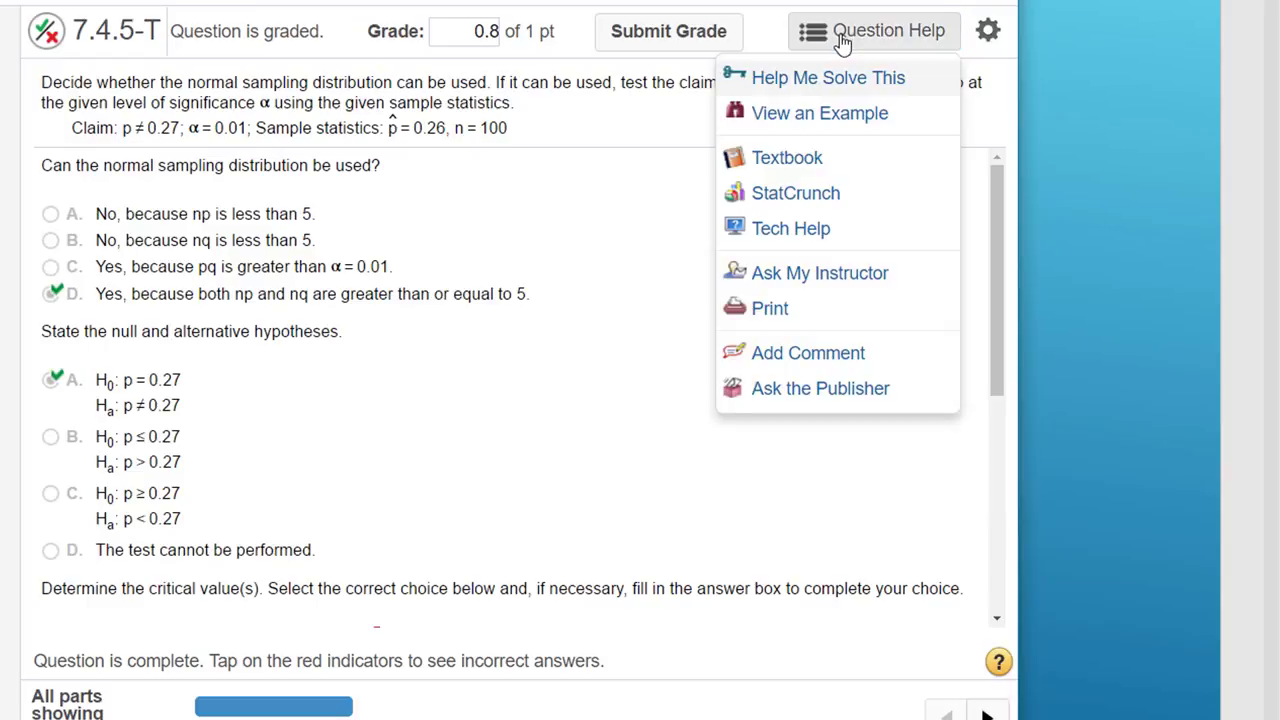
left_click(787, 158)
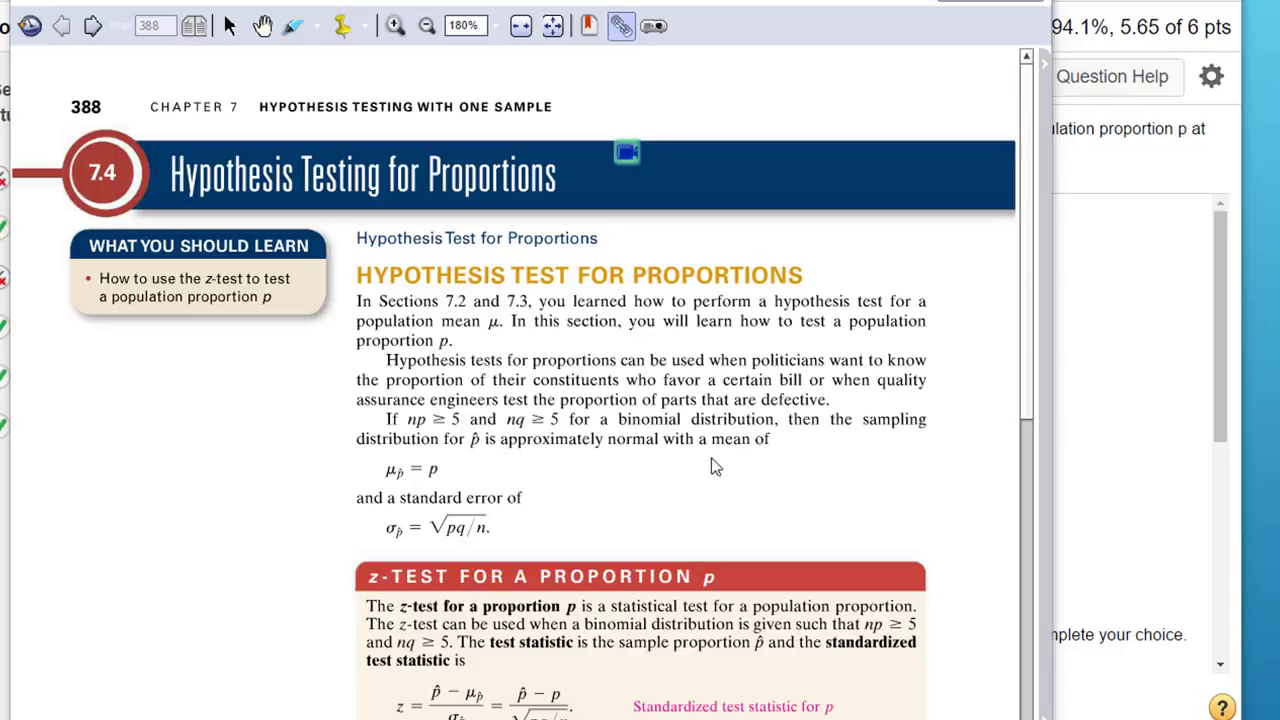
scroll(735, 420, "down", 1)
scroll(730, 440, "down", 1)
scroll(650, 415, "down", 1)
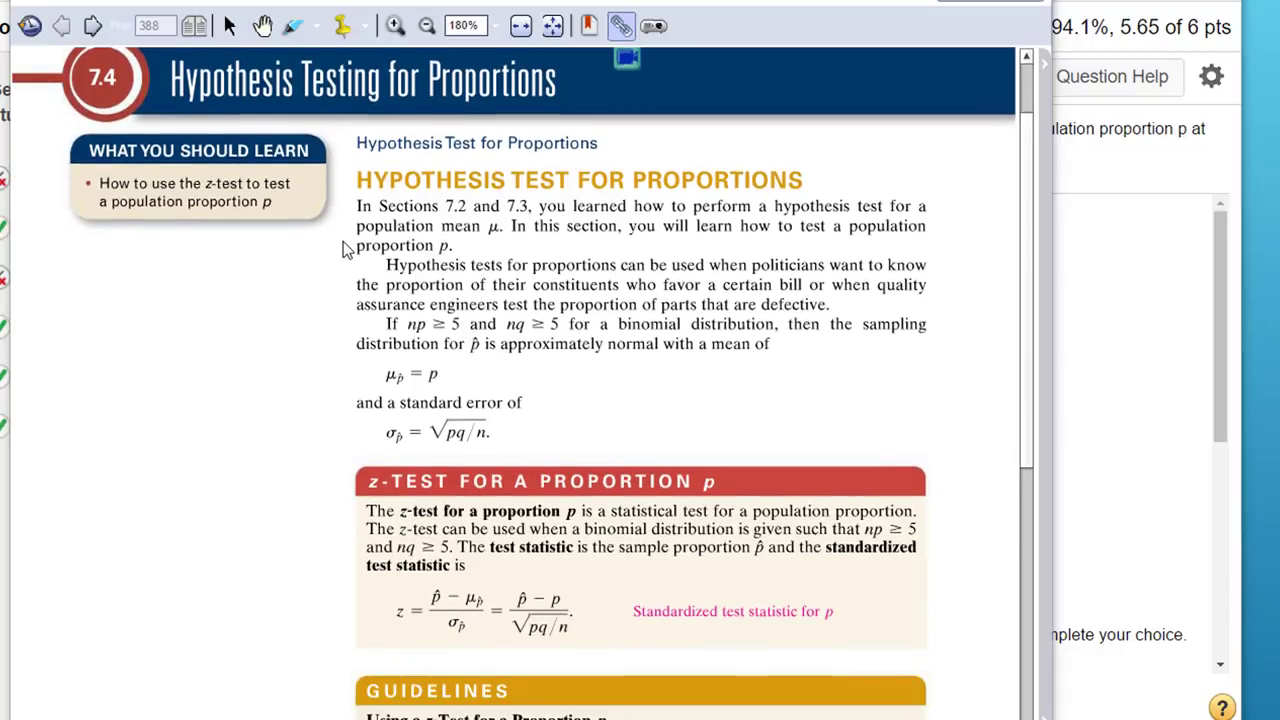
scroll(340, 260, "down", 2)
scroll(320, 370, "down", 2)
scroll(313, 390, "down", 2)
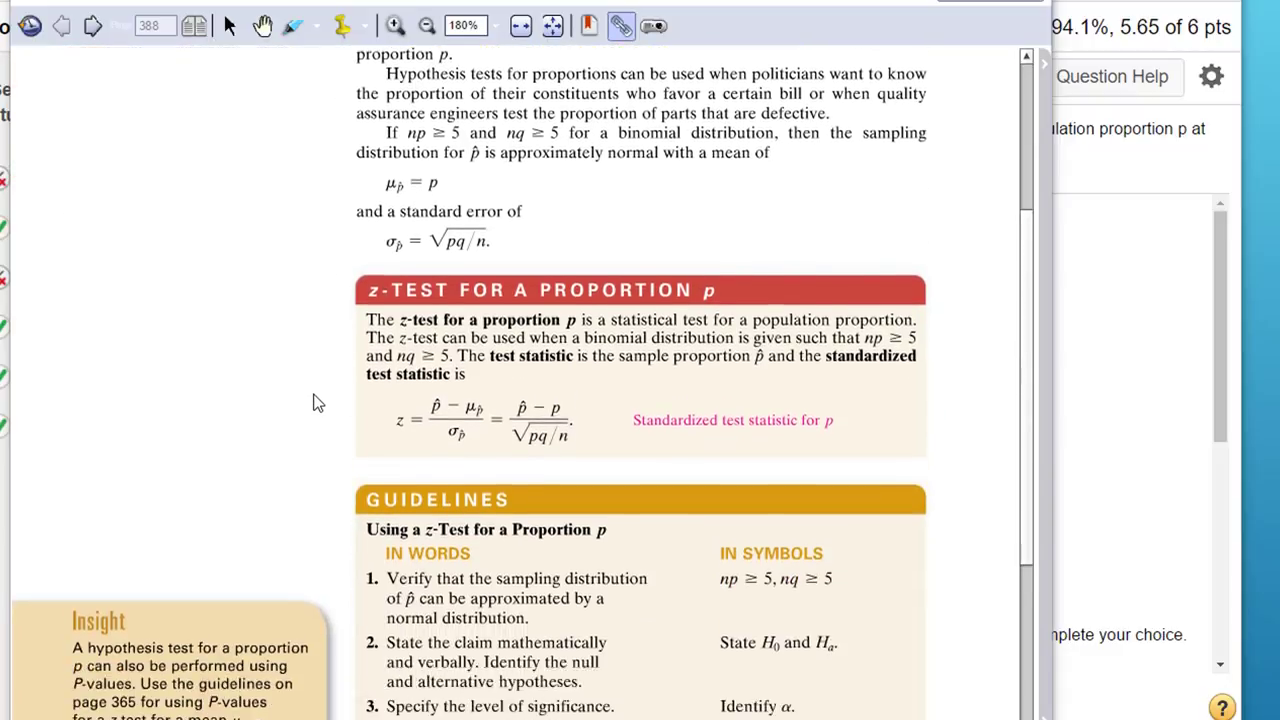
scroll(313, 395, "down", 1)
scroll(313, 400, "down", 2)
scroll(370, 470, "down", 1)
scroll(380, 485, "down", 2)
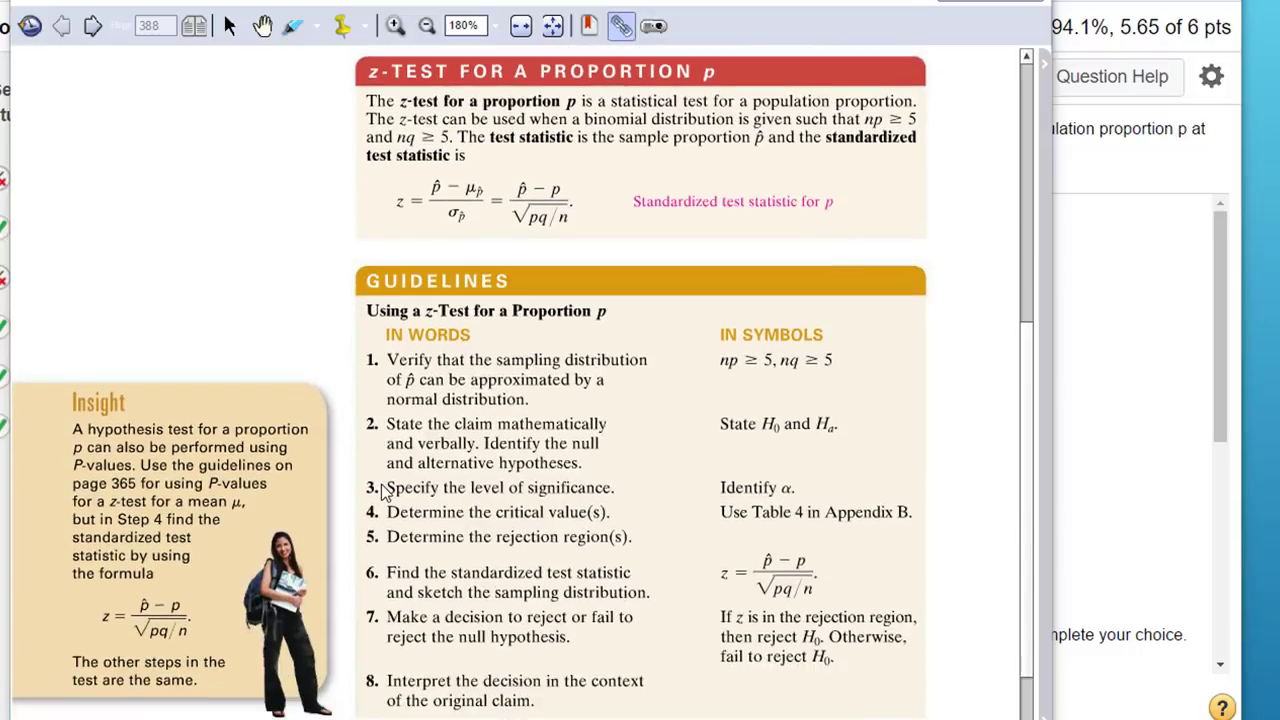
scroll(380, 485, "down", 2)
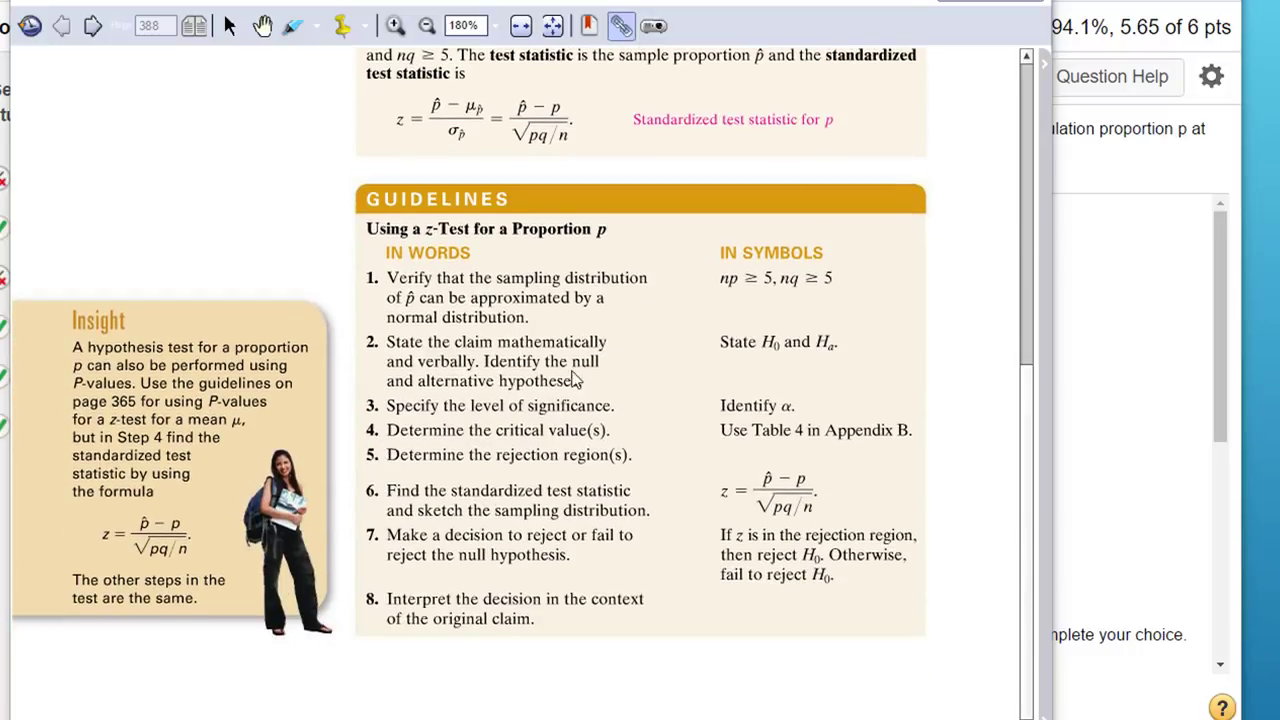
scroll(590, 352, "down", 1)
scroll(590, 352, "up", 2)
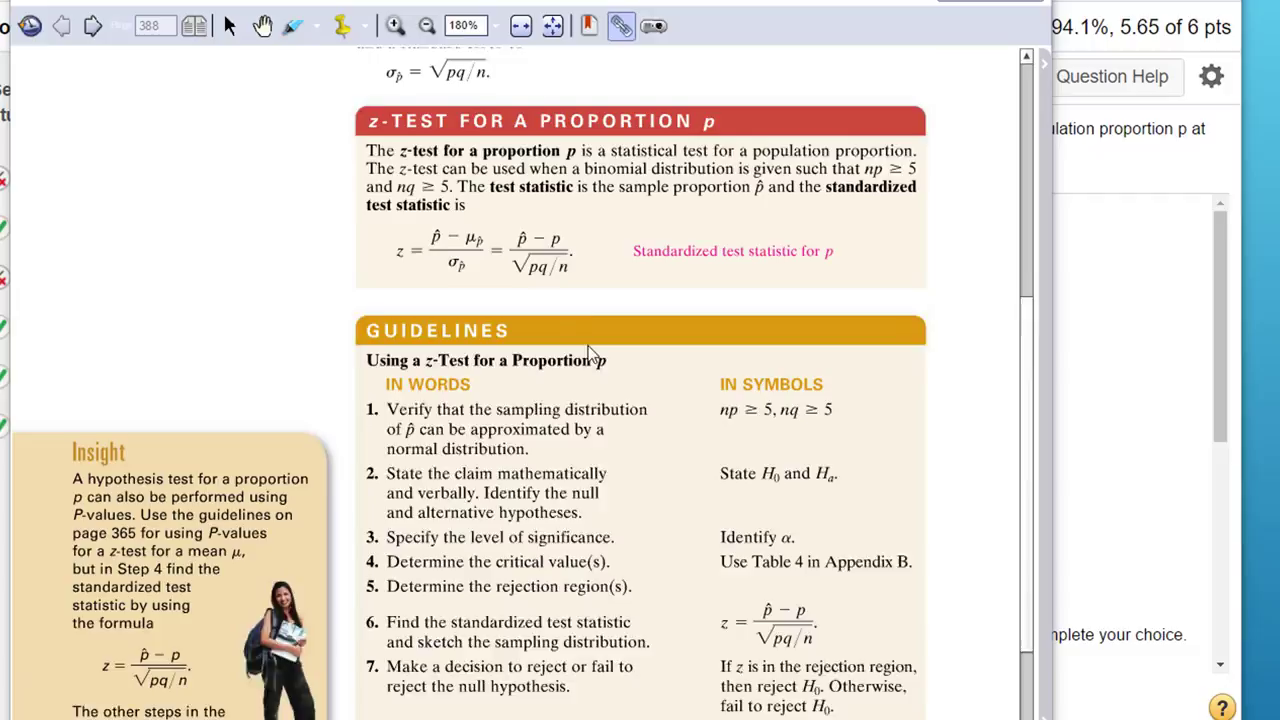
scroll(560, 300, "up", 2)
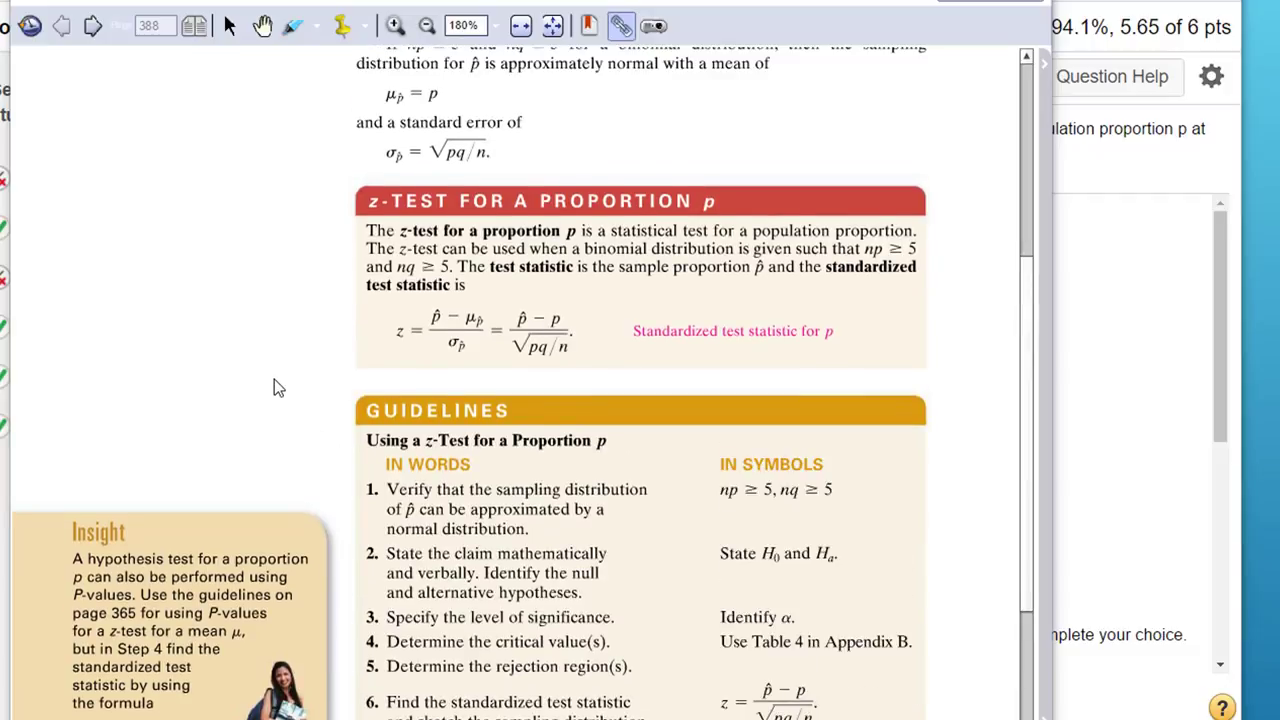
scroll(279, 387, "up", 2)
scroll(279, 387, "up", 2)
scroll(279, 387, "up", 2)
scroll(279, 387, "up", 1)
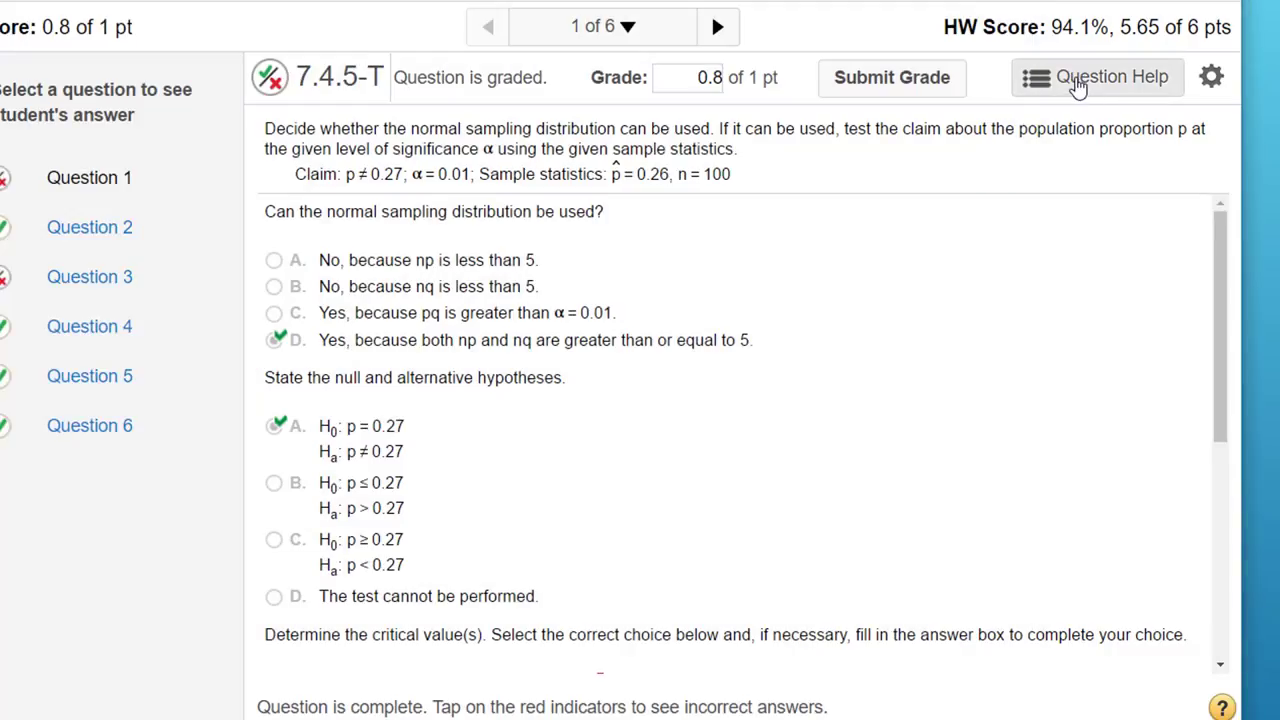
Step: Close the textbook and bring up the Tech Help graphing-calculator tutorial video list
left_click(1078, 85)
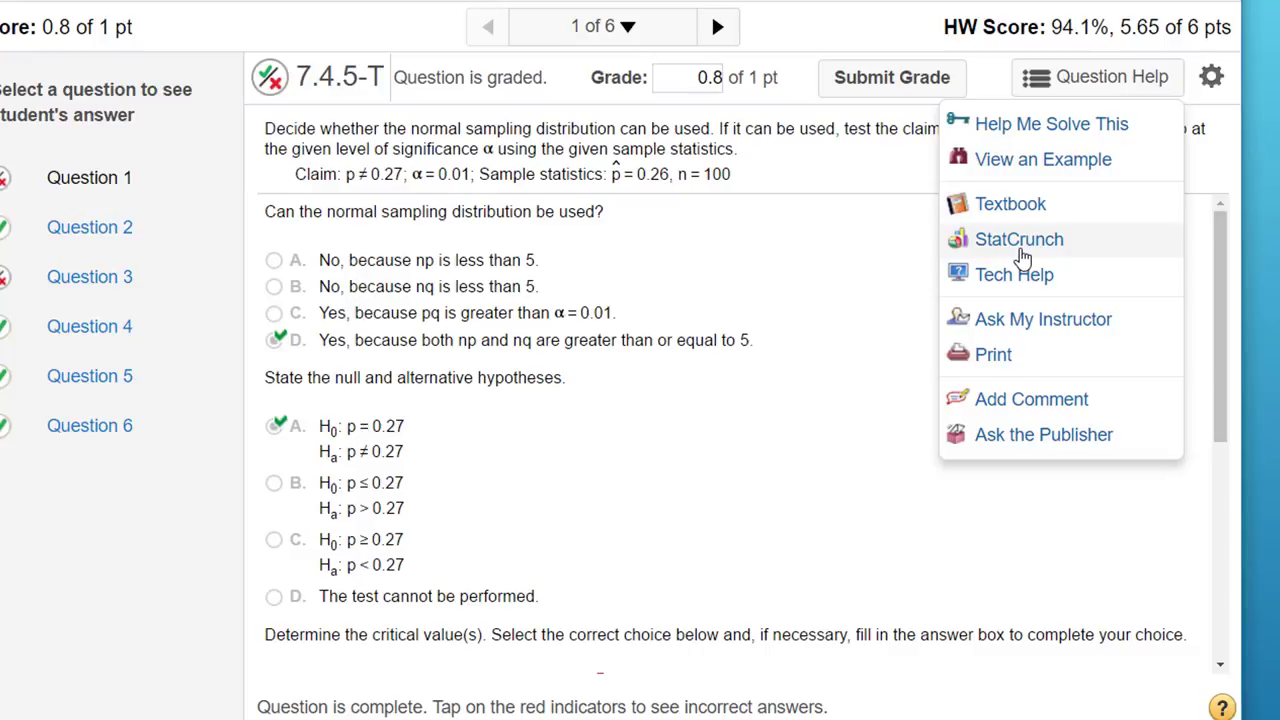
left_click(1030, 275)
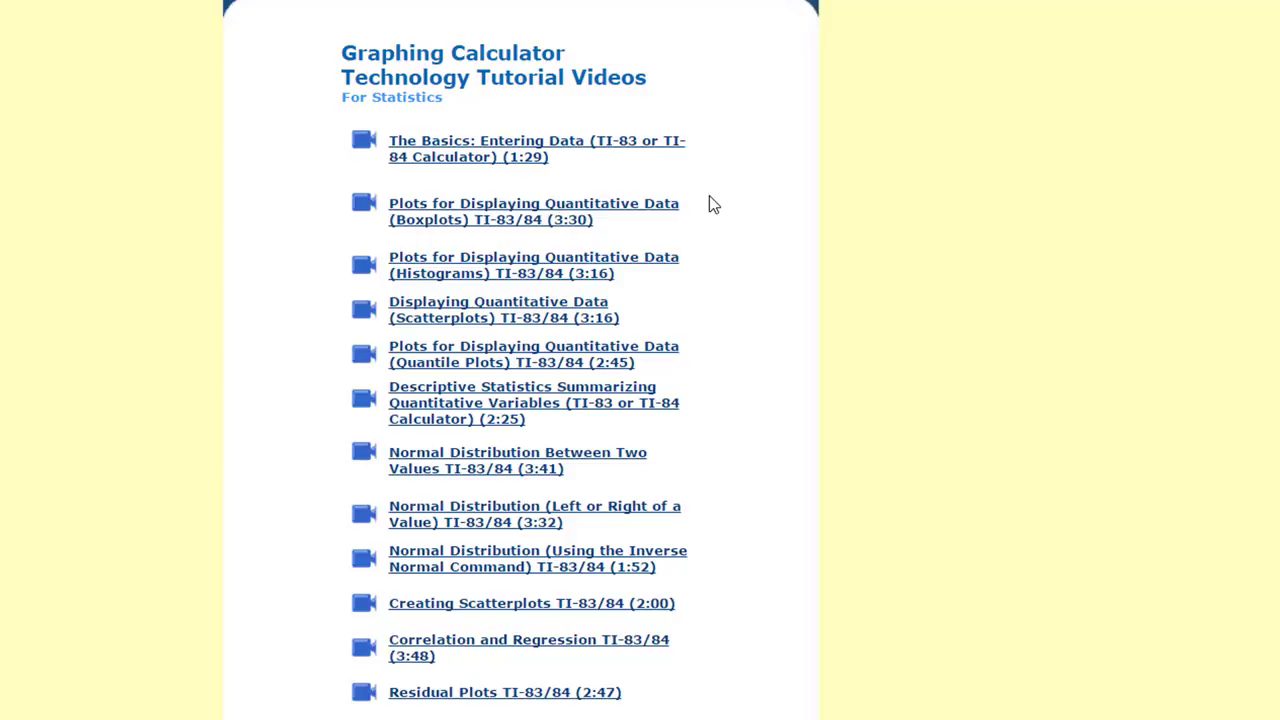
scroll(715, 270, "down", 5)
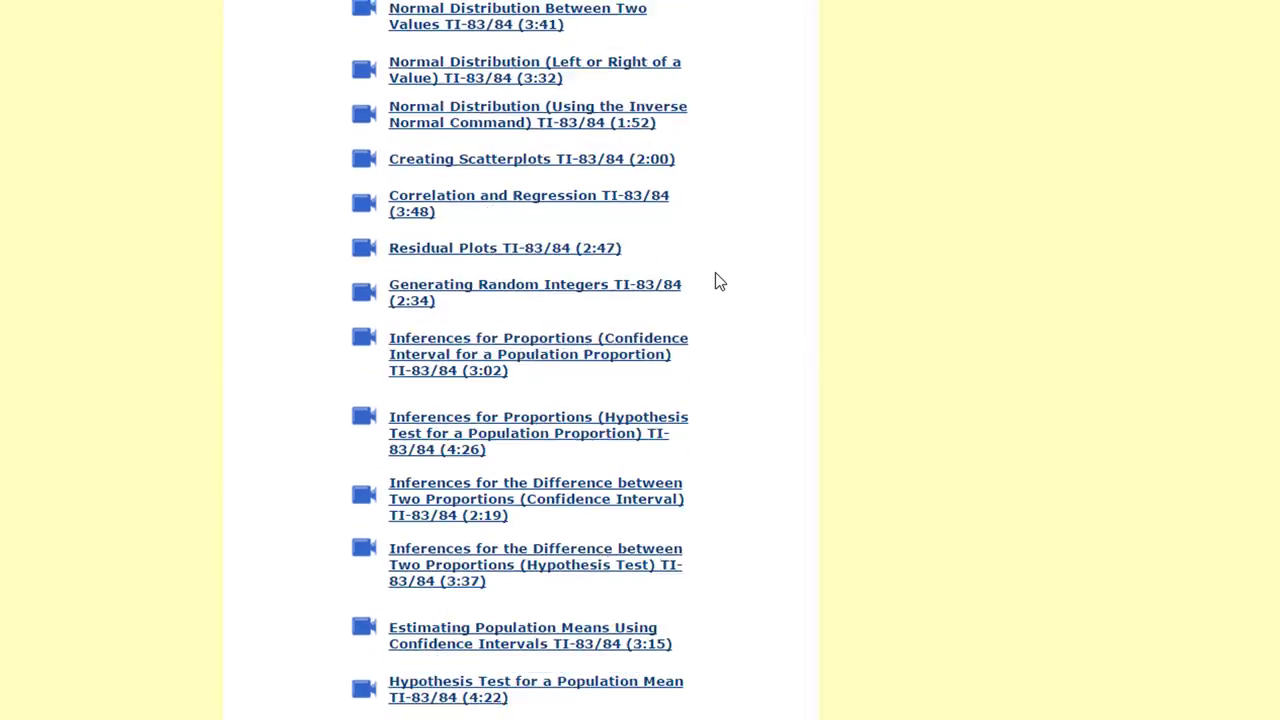
scroll(715, 272, "down", 3)
scroll(730, 310, "down", 2)
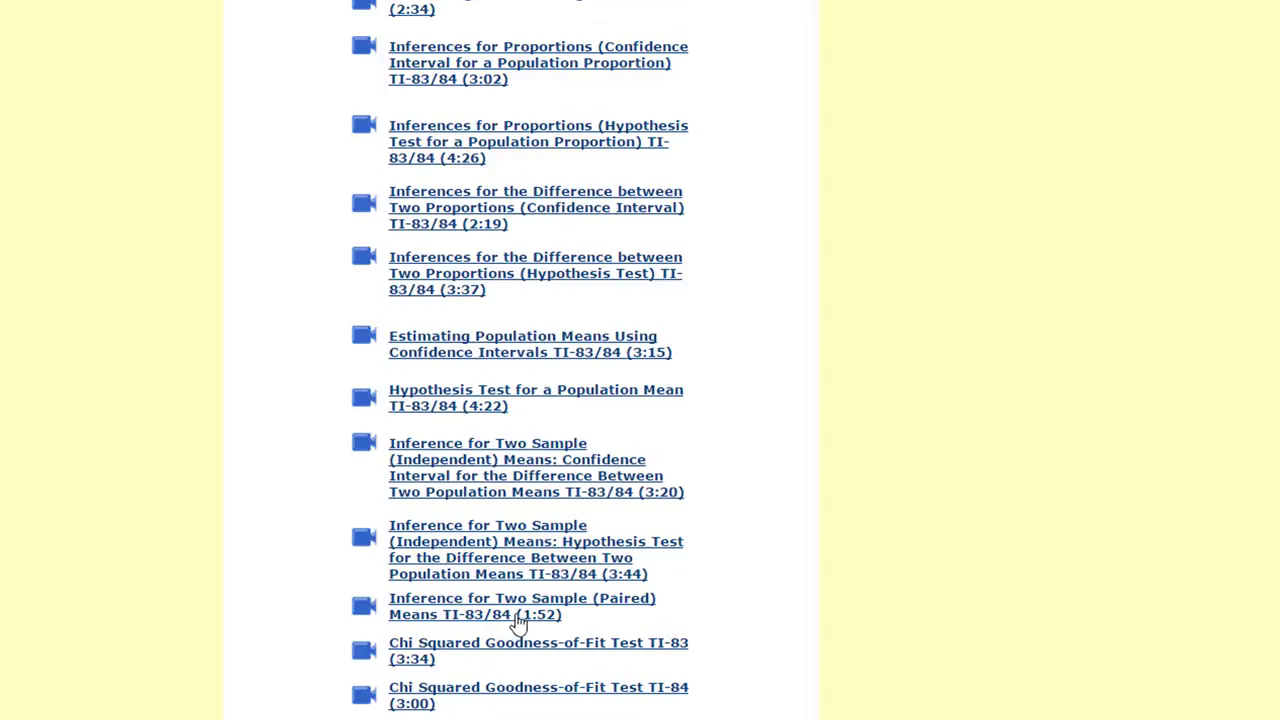
scroll(512, 620, "up", 5)
scroll(512, 615, "up", 5)
scroll(512, 615, "up", 3)
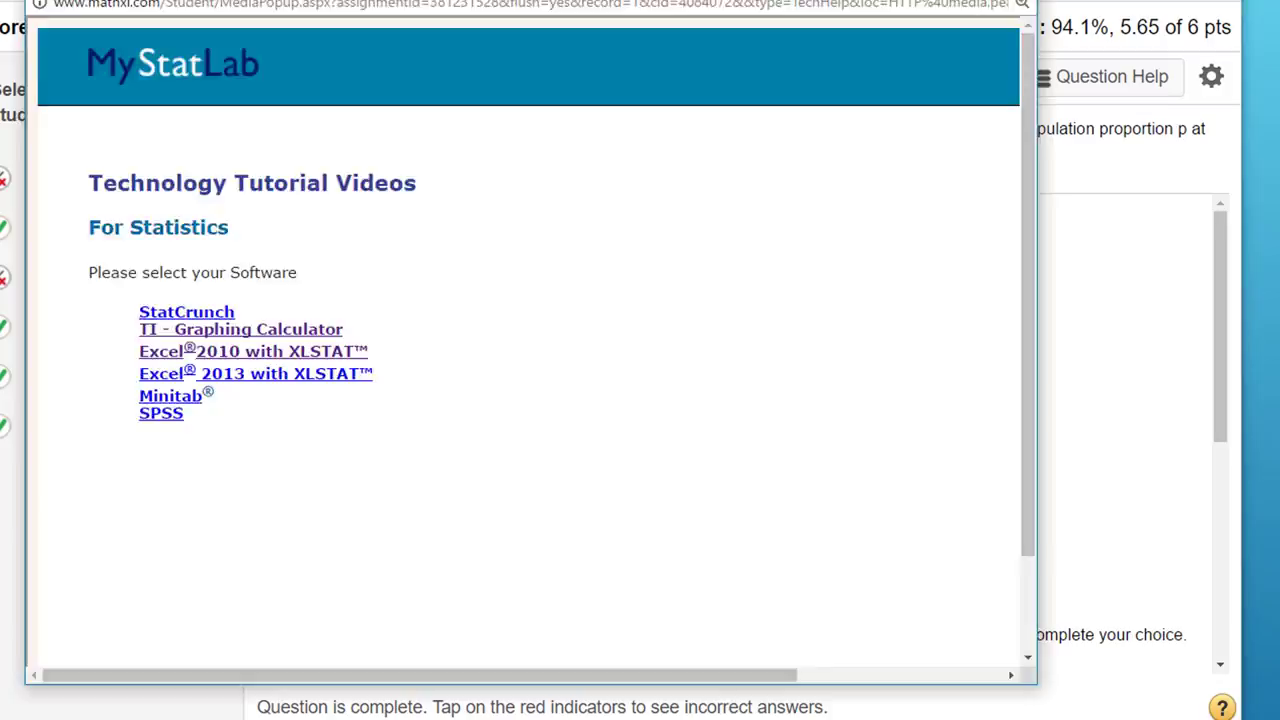
Step: Close Tech Help and bring up the Ask My Instructor message form for 7.4.5-T
left_click(1022, 5)
left_click(1103, 80)
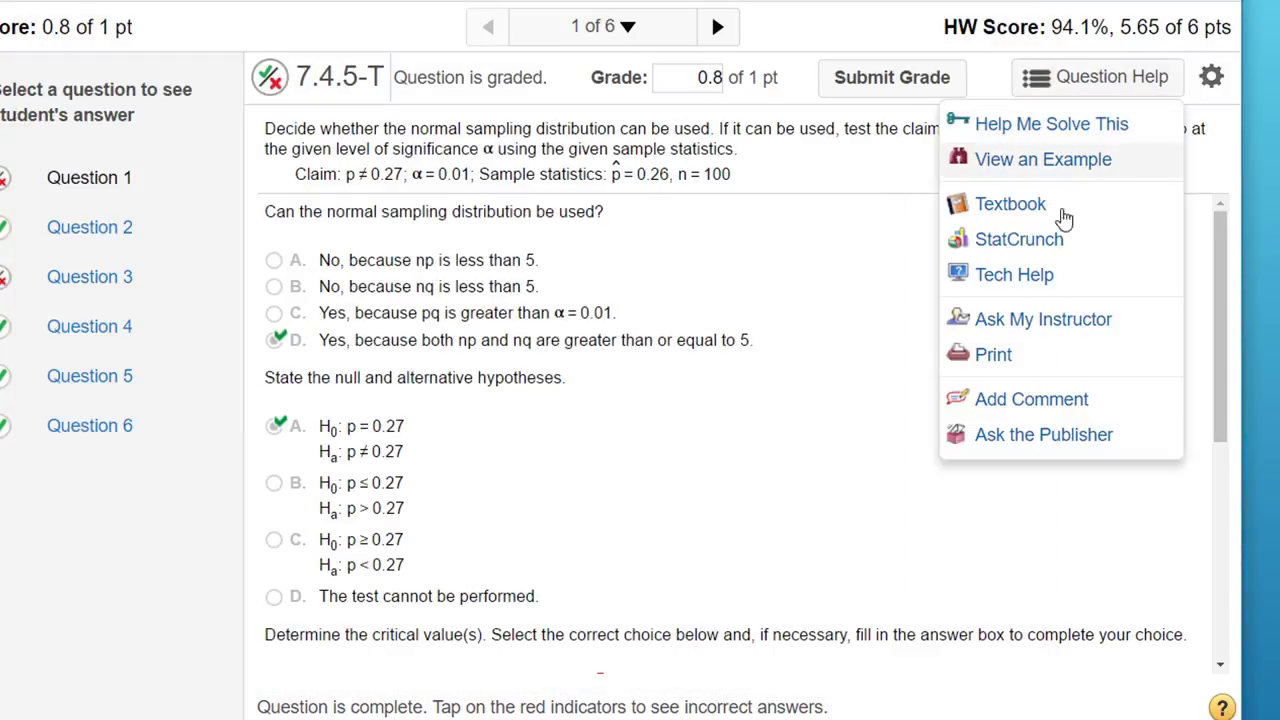
left_click(1003, 326)
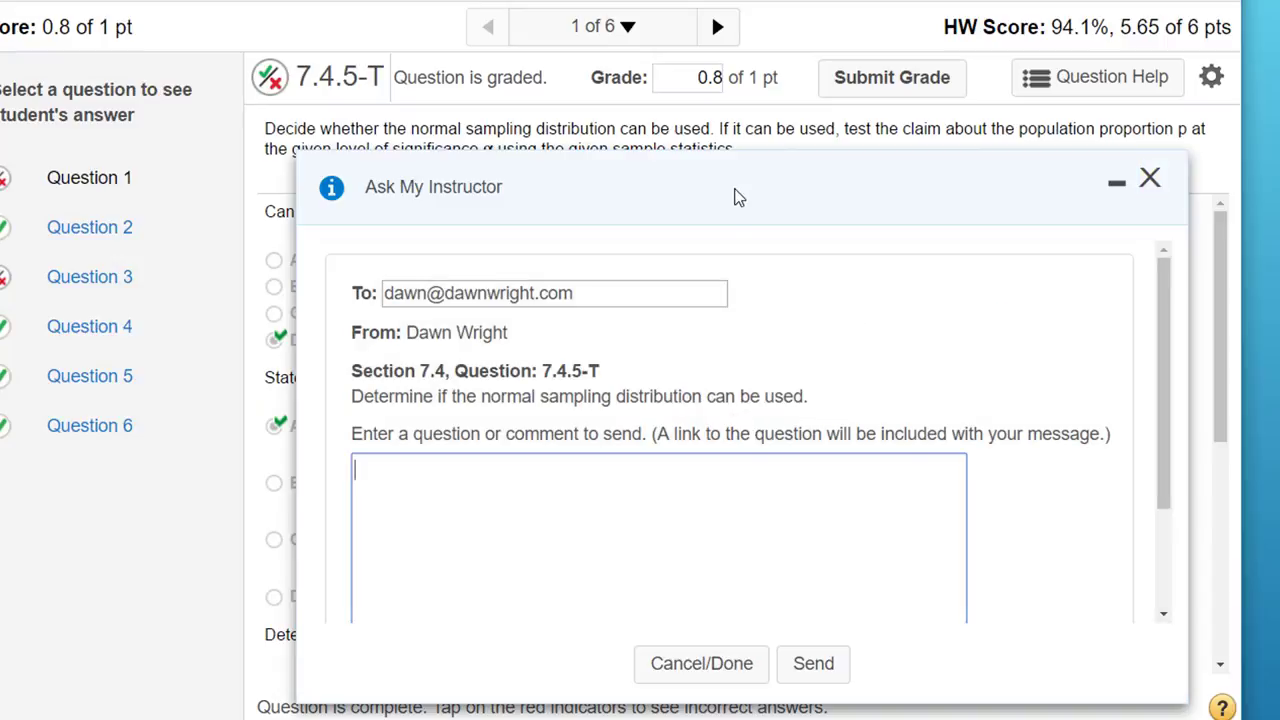
Step: Leave the instructor message blank and close the form without sending
left_click_drag(736, 197, 683, 109)
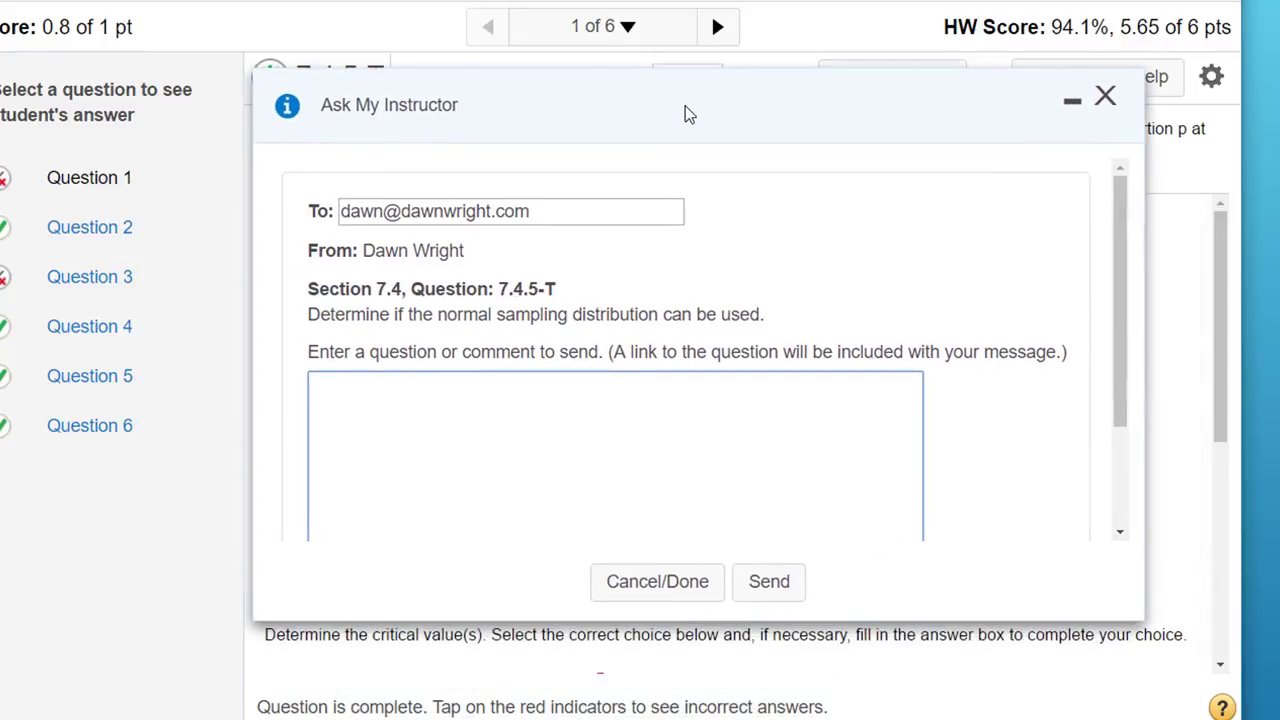
left_click(603, 435)
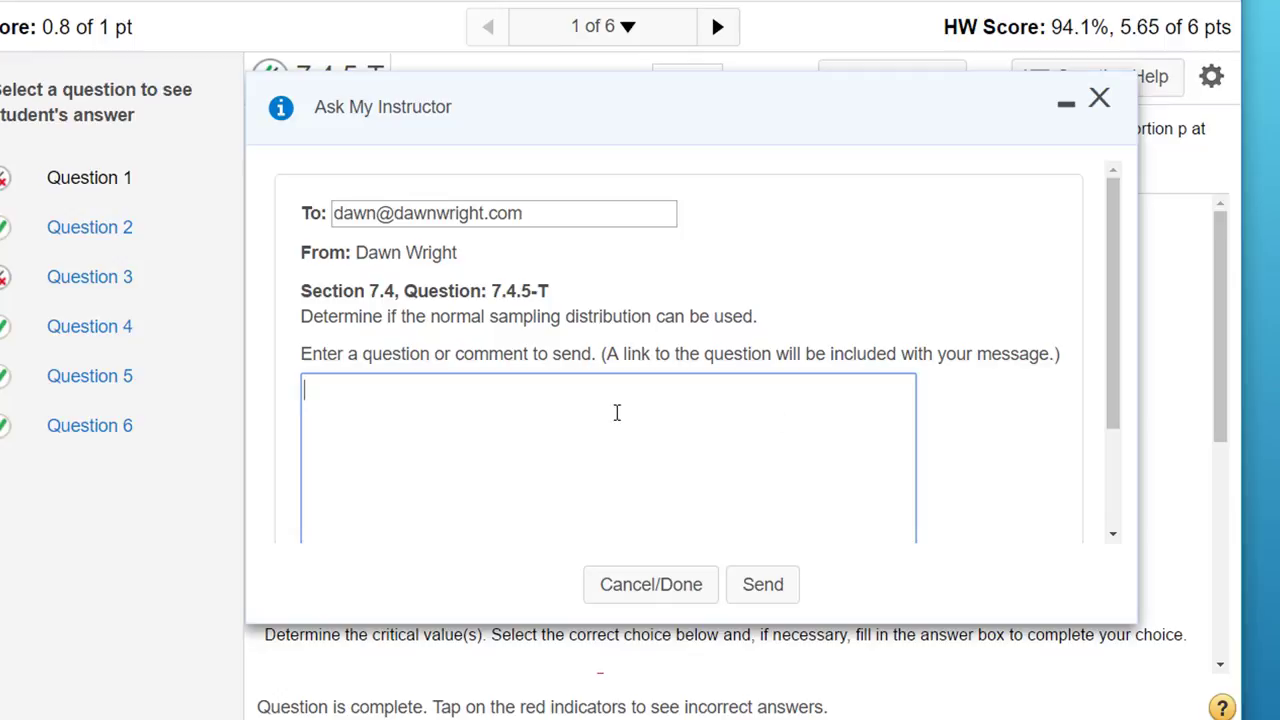
left_click(1099, 98)
left_click(1080, 82)
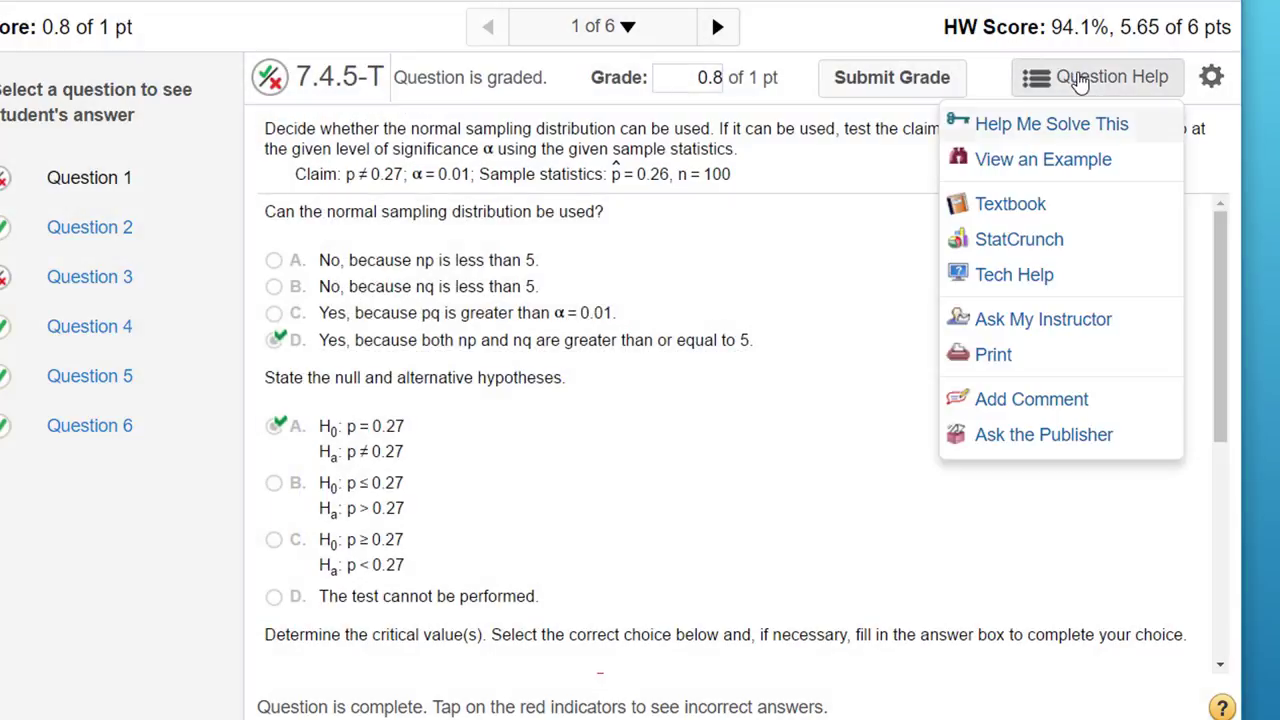